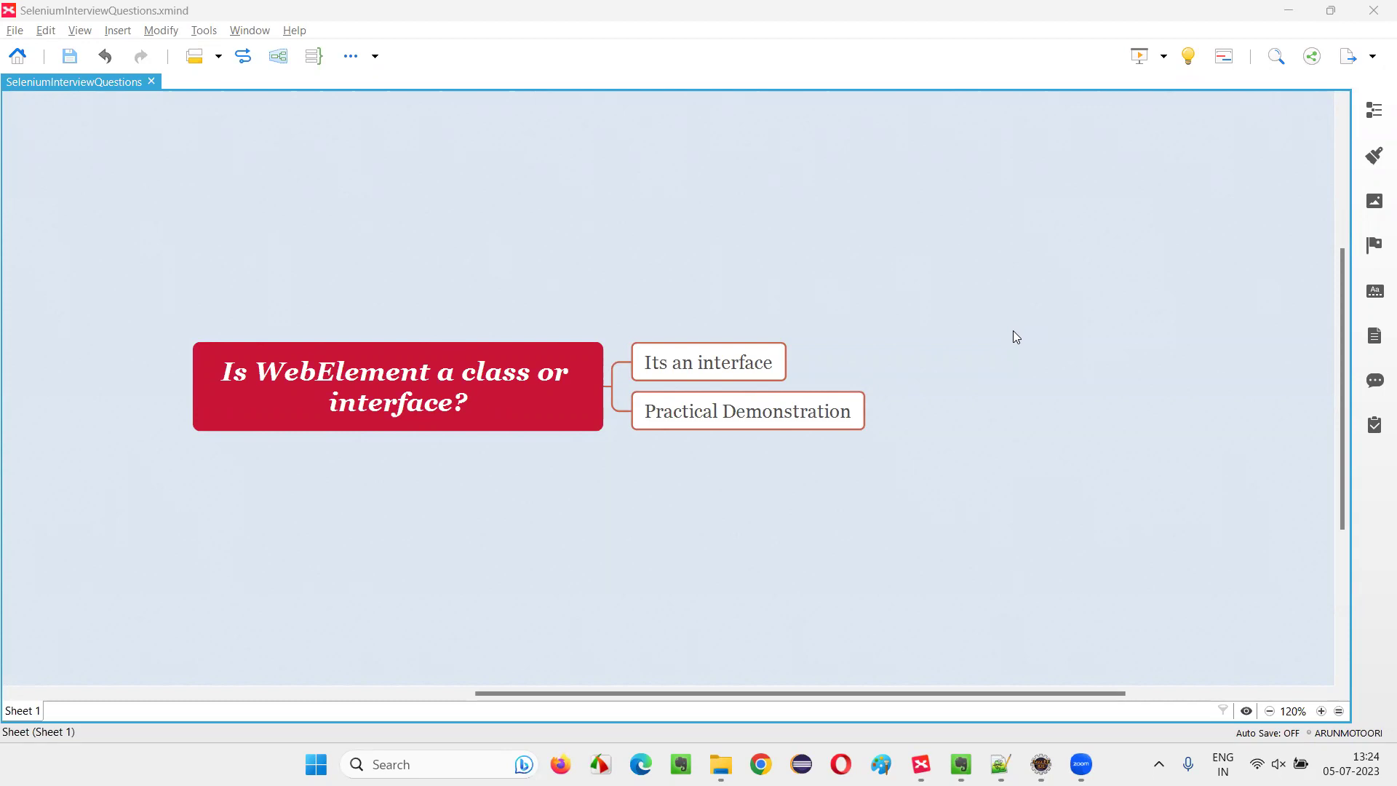
Step: Select the central question, 'Its an interface' and 'Practical Demonstration' topics in the XMind map
left_click(394, 405)
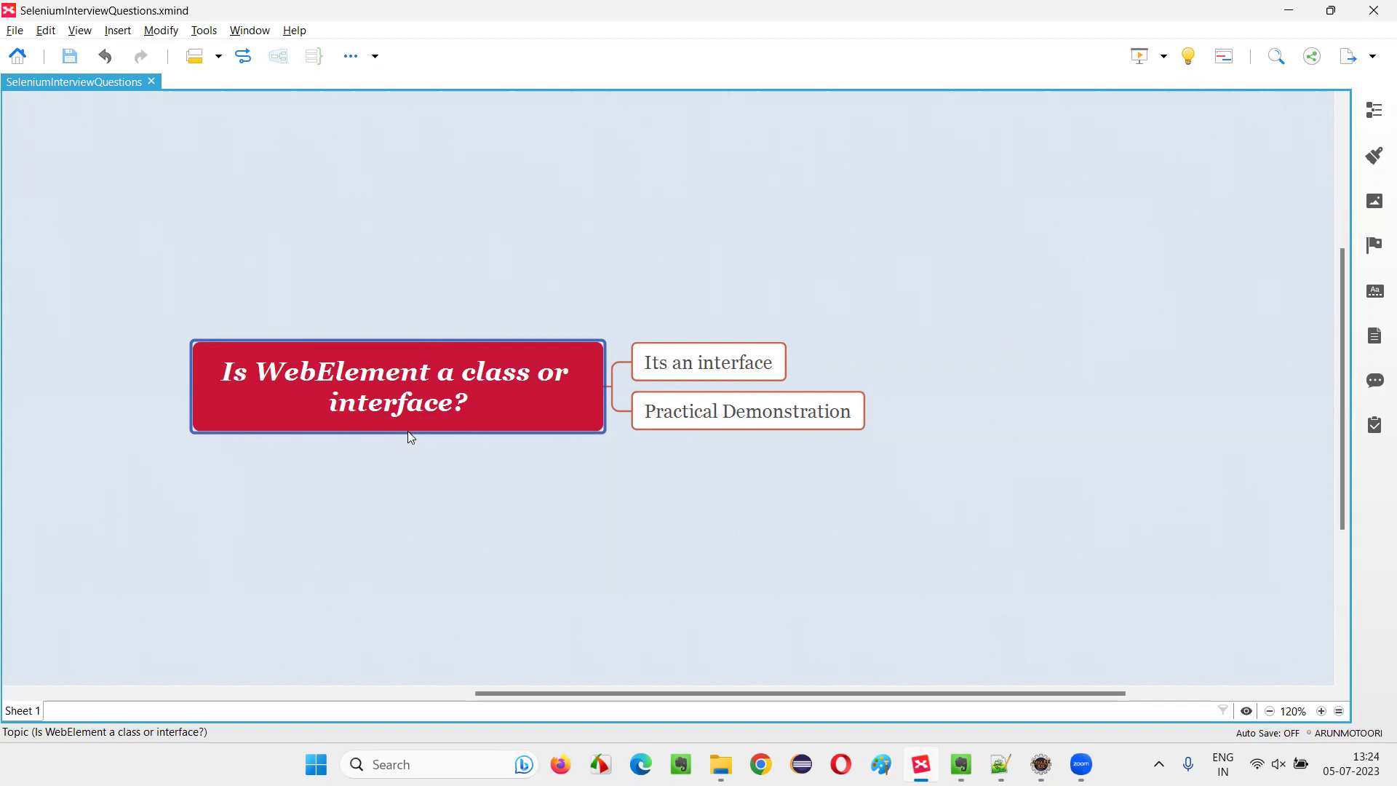
left_click(722, 364)
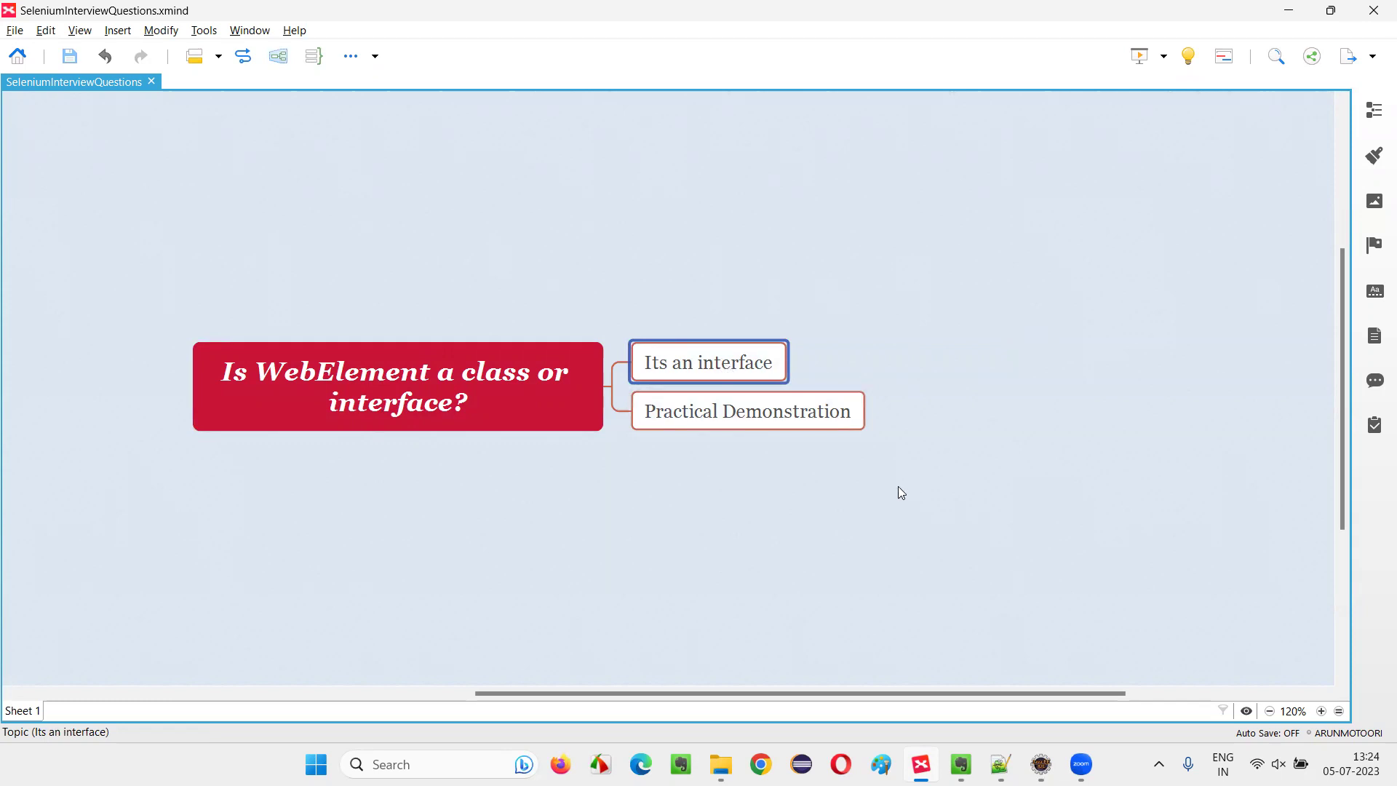
left_click(768, 415)
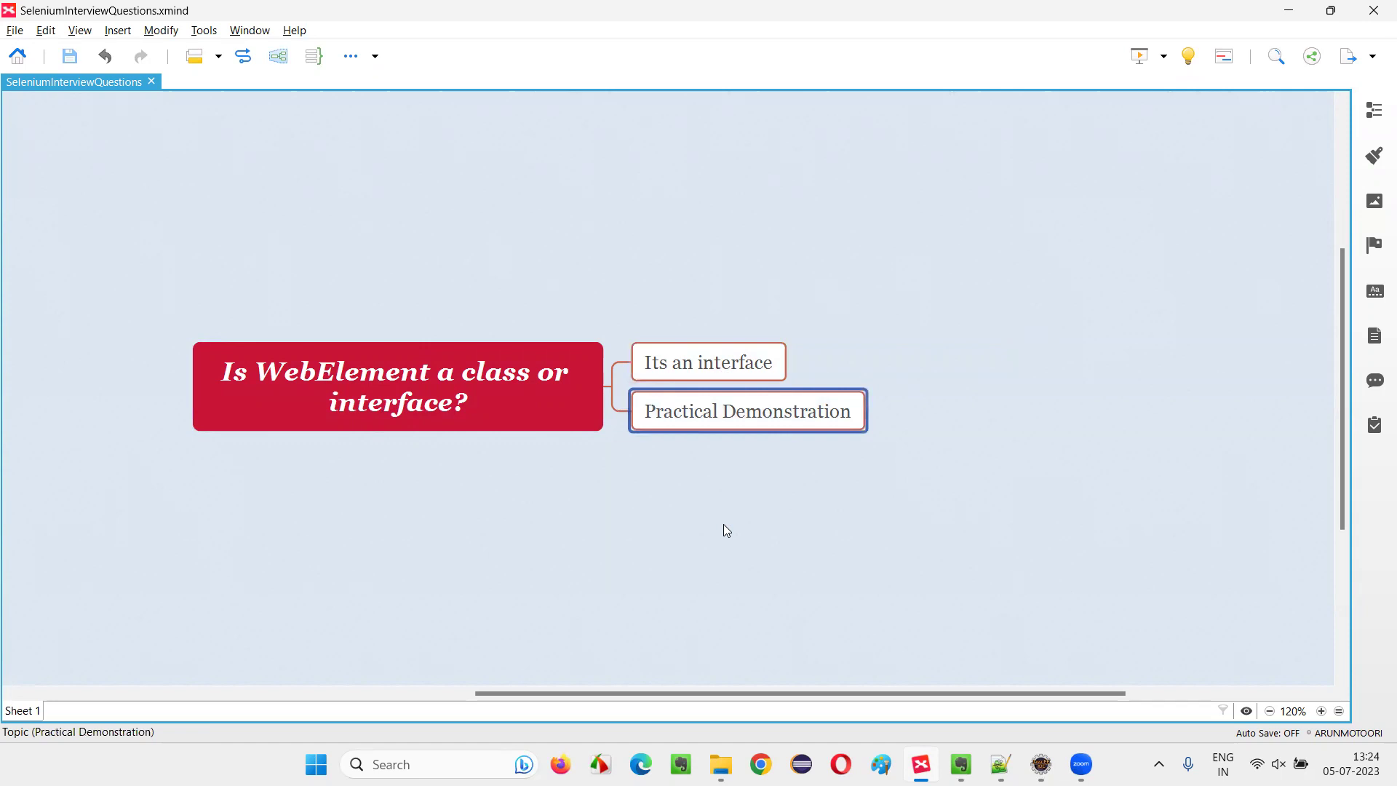
Step: Create a ChromeDriver as a WebDriver in main, importing WebDriver and ChromeDriver
left_click(1039, 763)
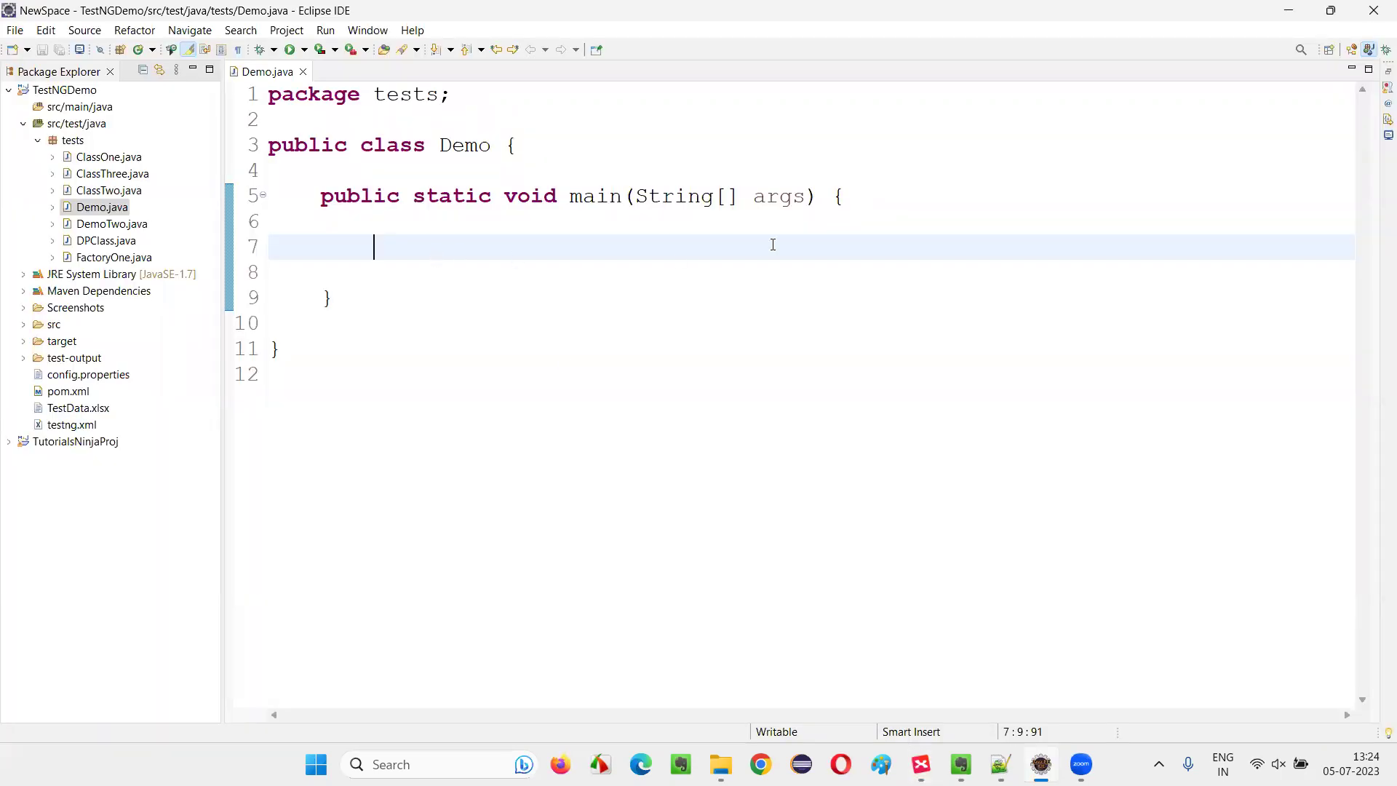
type("WebDriver driver = new ChromeDriver();")
left_click(830, 399)
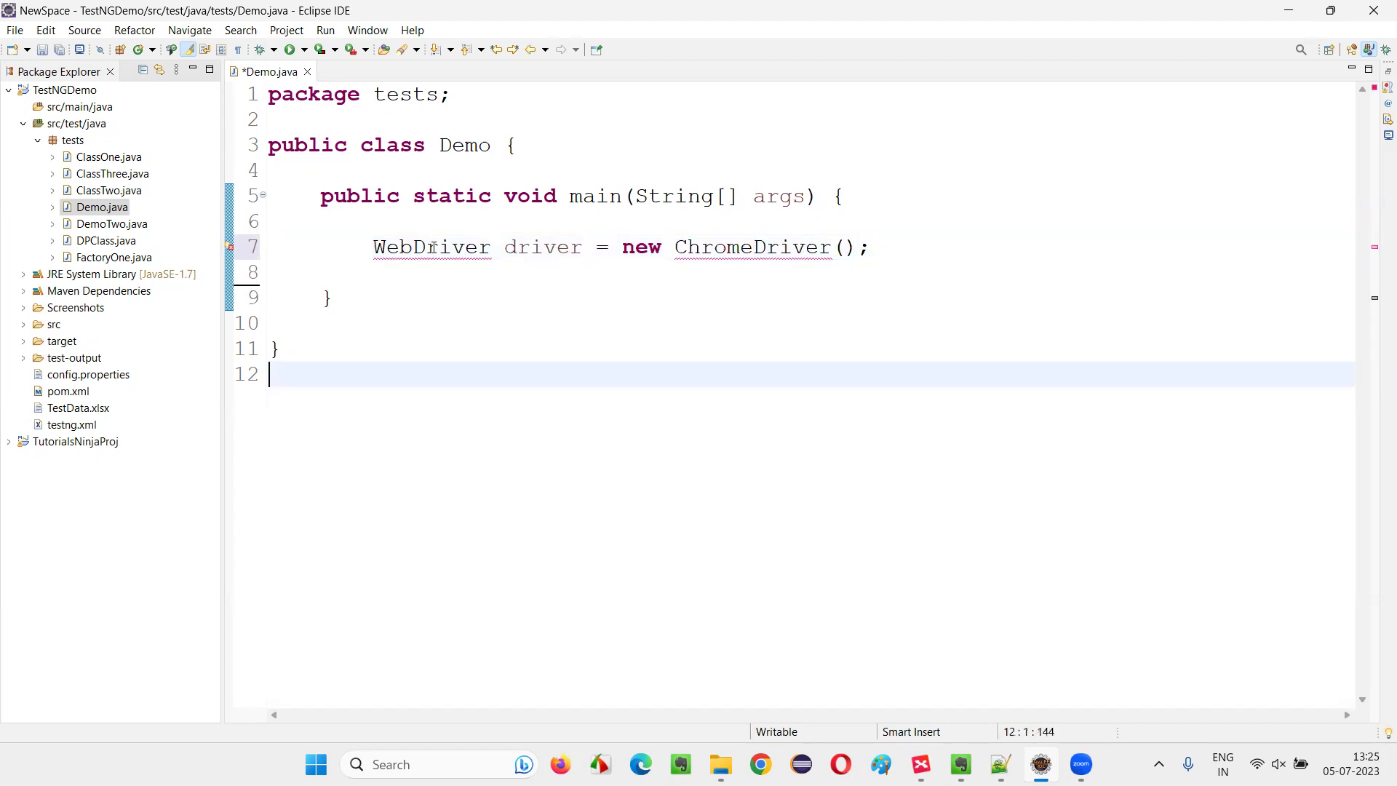
mouse_move(431, 246)
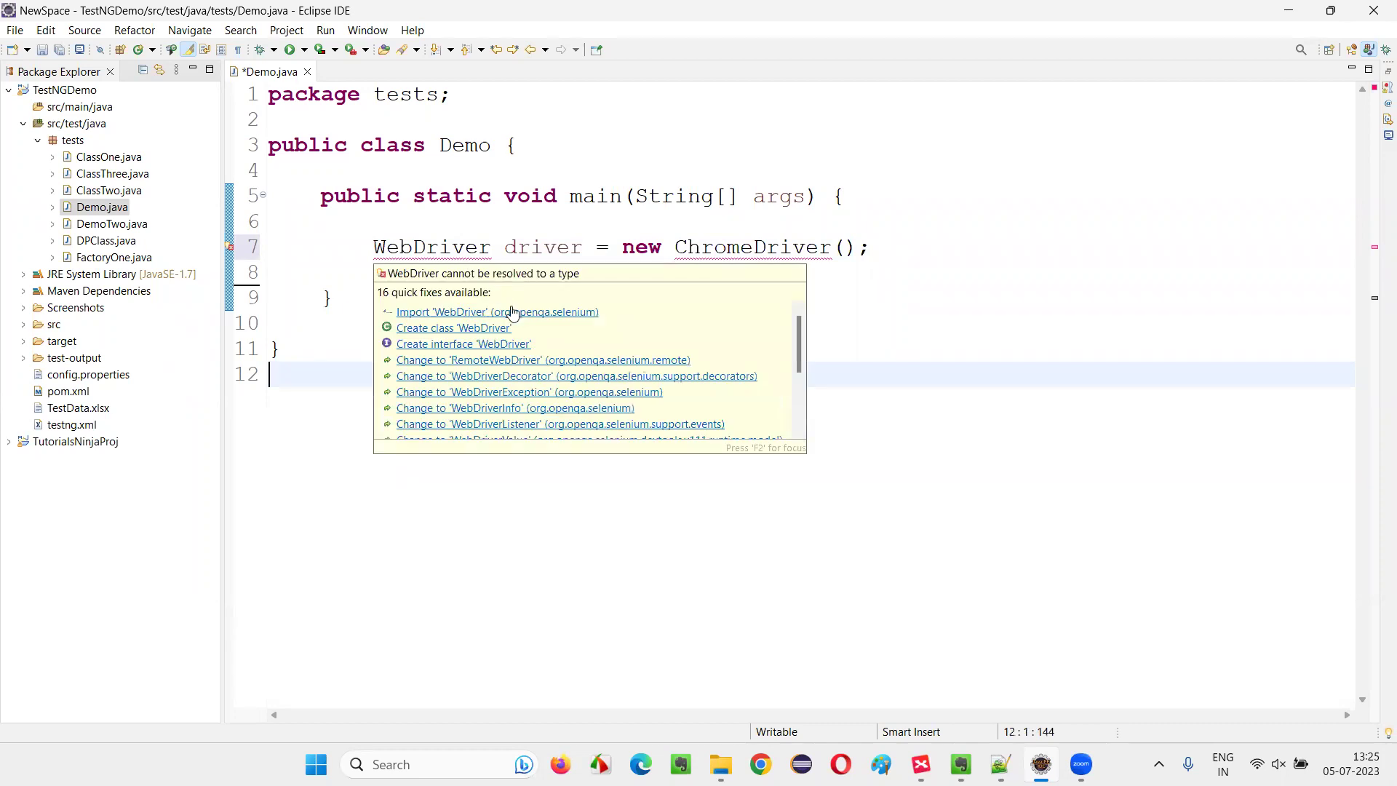
left_click(514, 313)
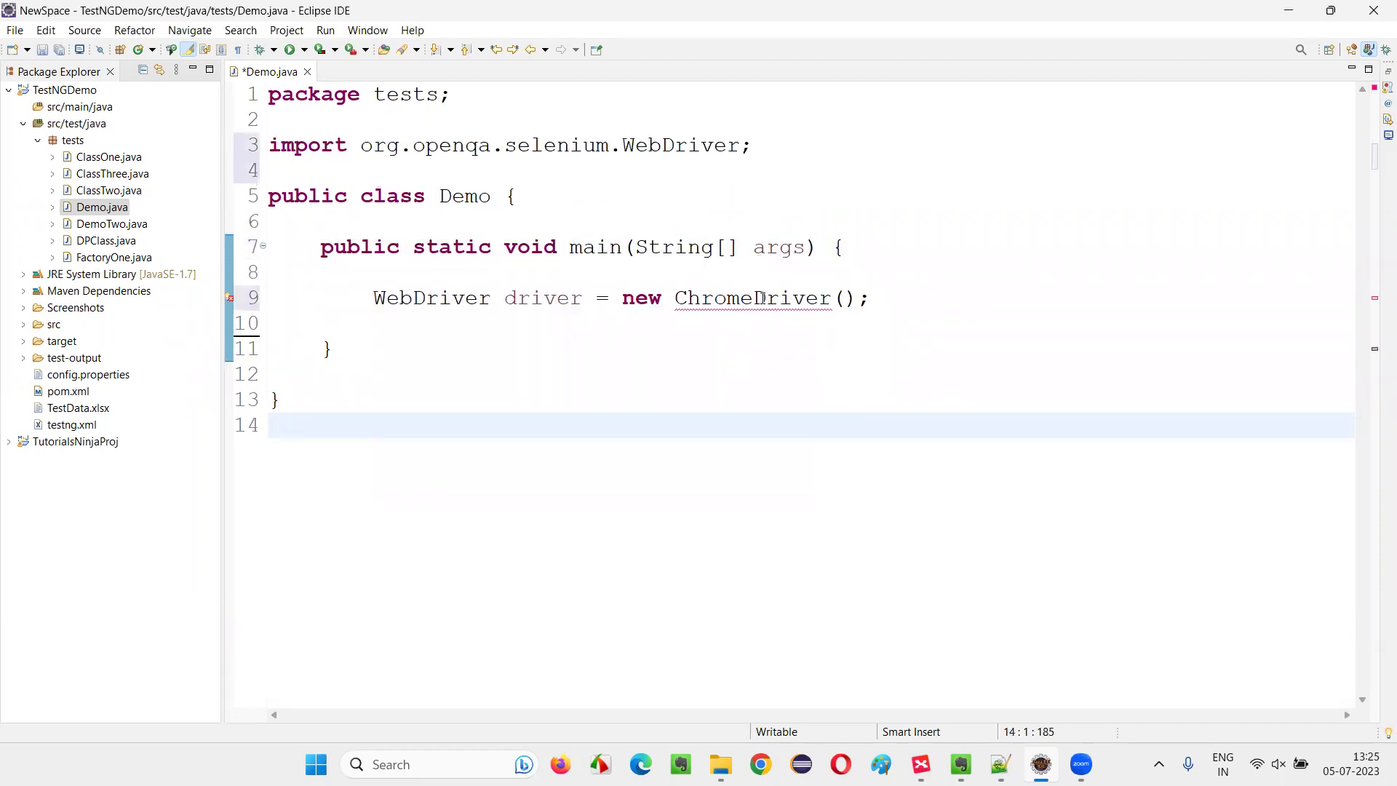
mouse_move(753, 299)
left_click(795, 361)
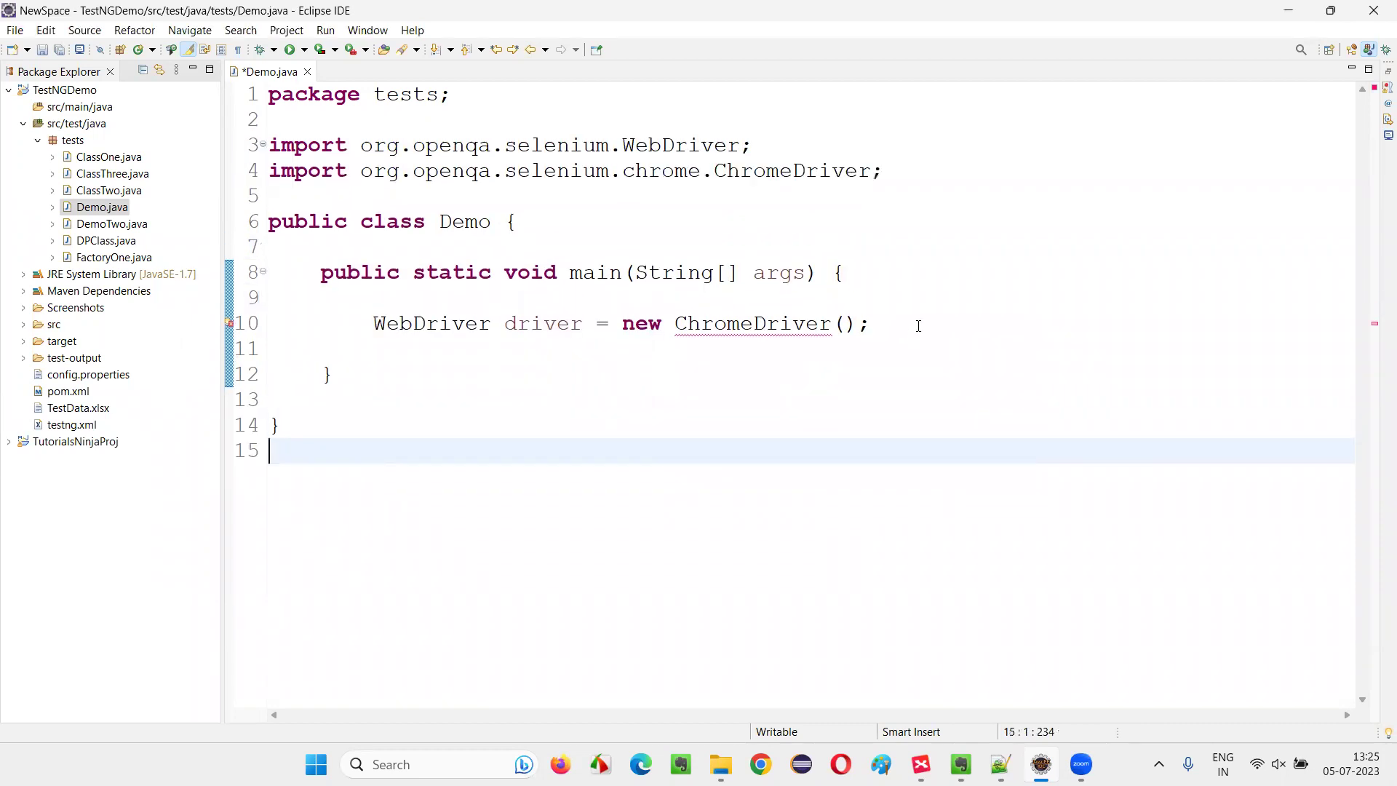
left_click(916, 325)
Step: Add driver.manage().window().maximize() below the driver line
key("Return")
type("driver.ma")
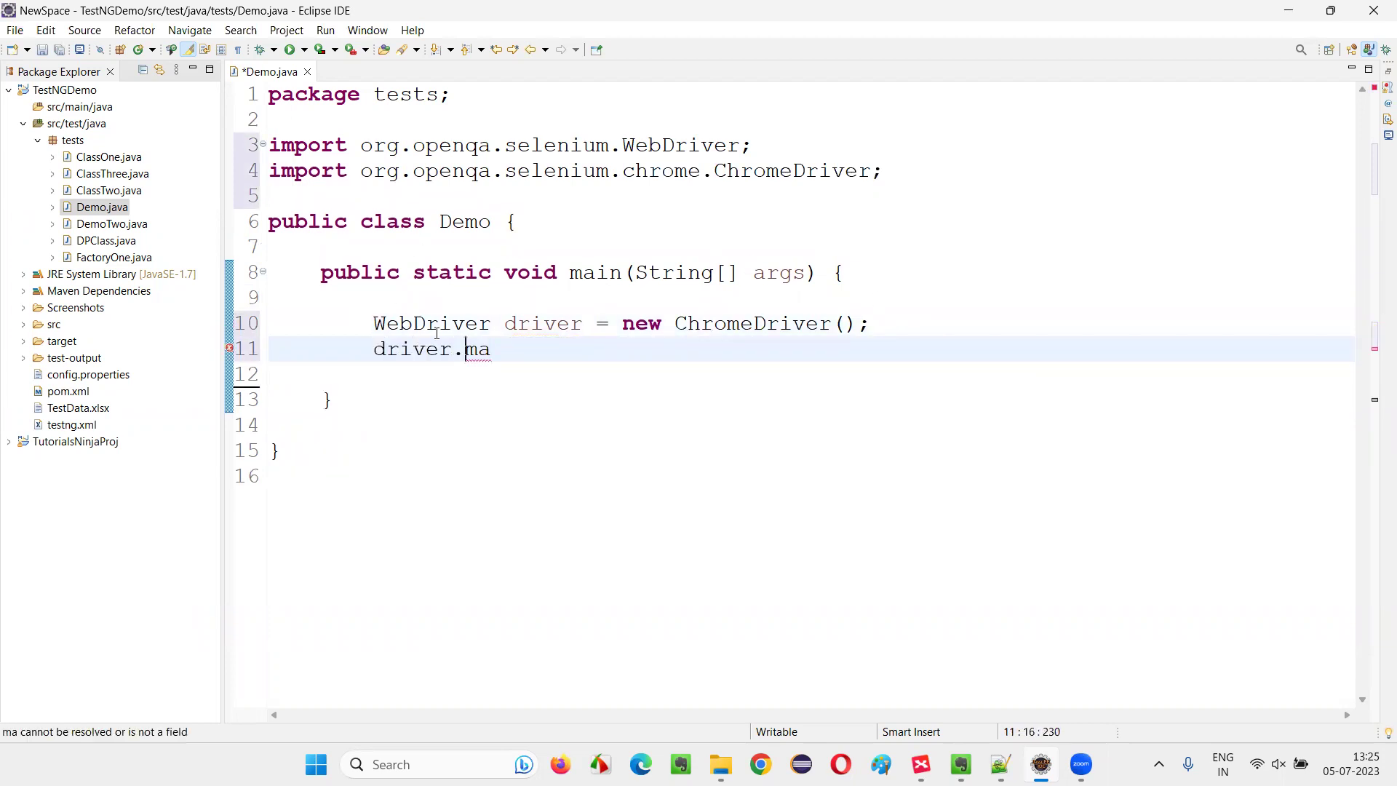
key("shift+End")
type(".ma")
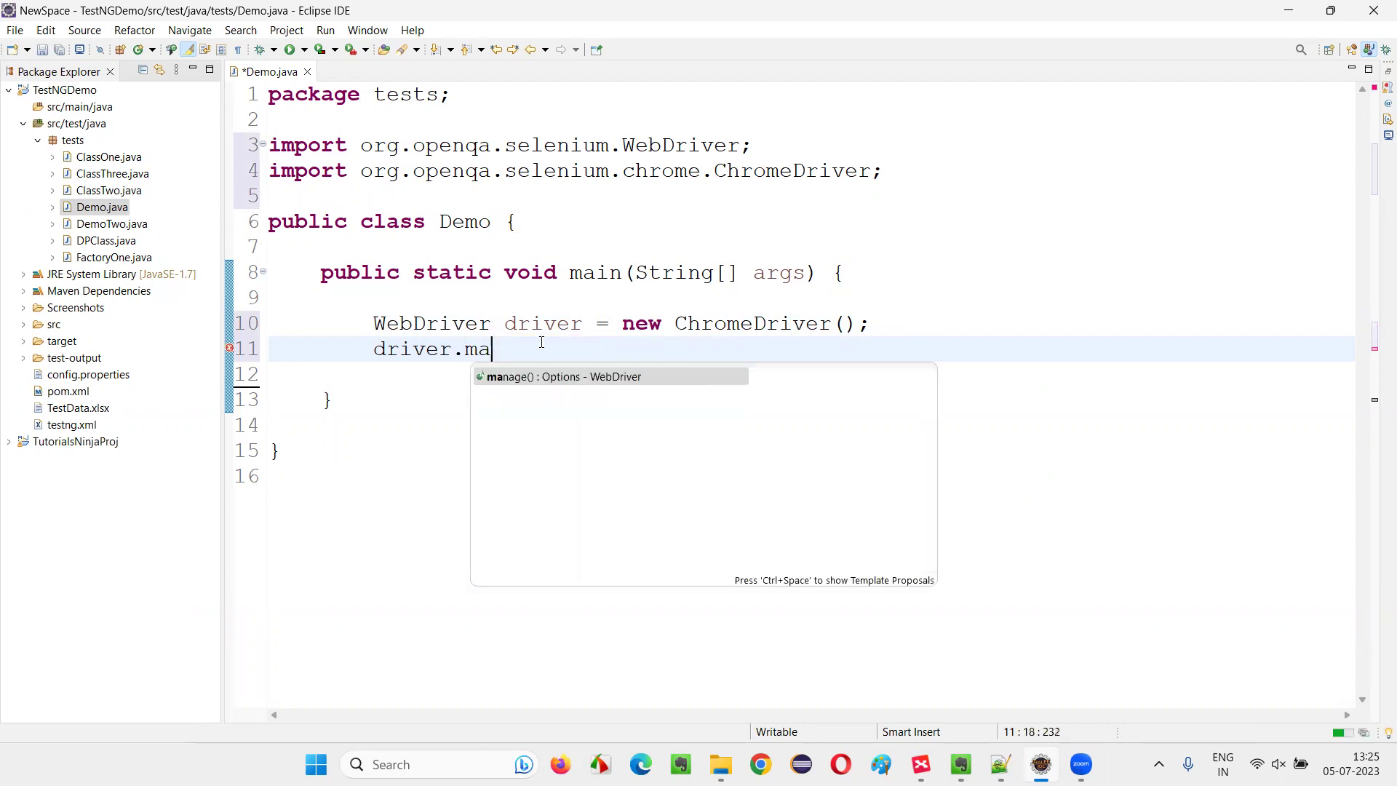
key("Return")
type(".win")
key("Return")
type(".max")
key("Return")
type(";")
key("Return")
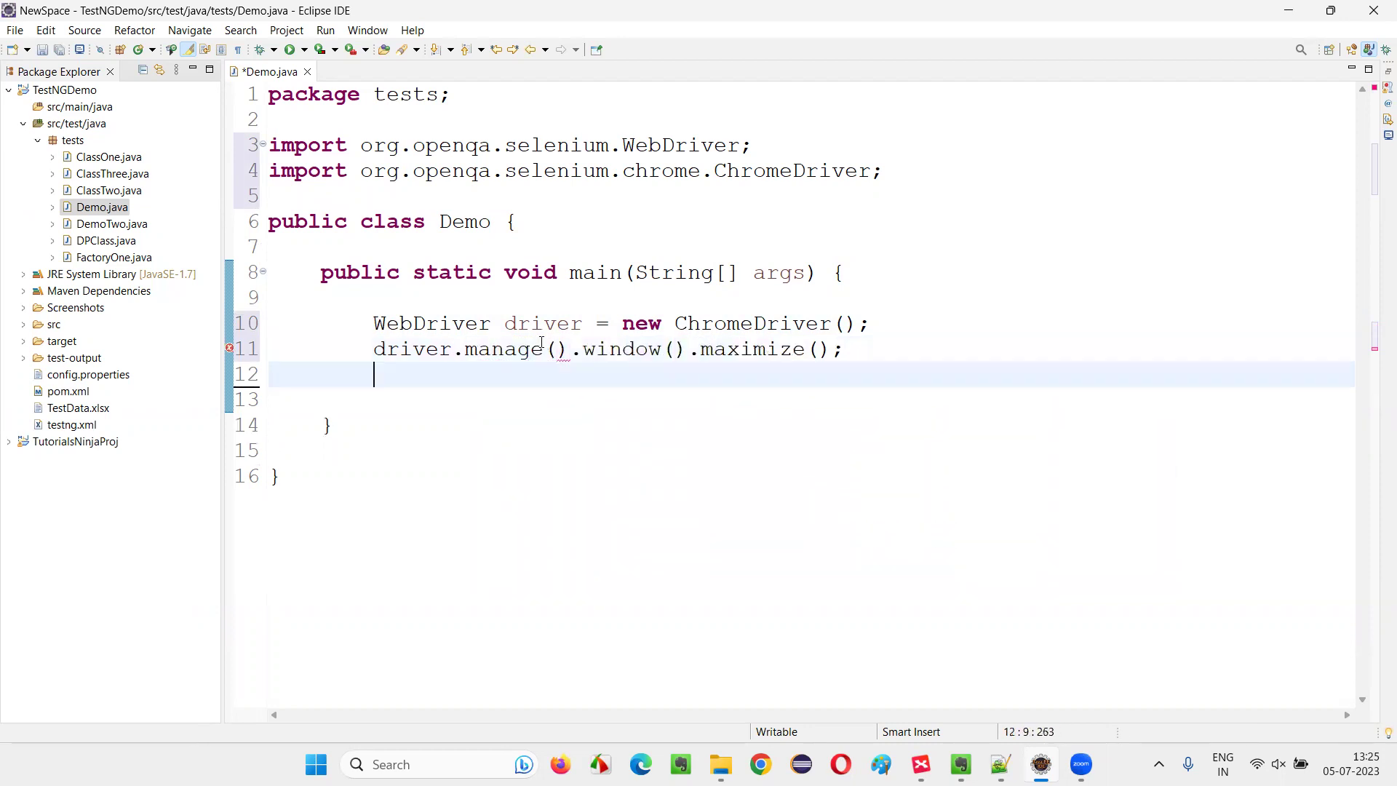
type("driver.get")
key("Return")
type("\"\"")
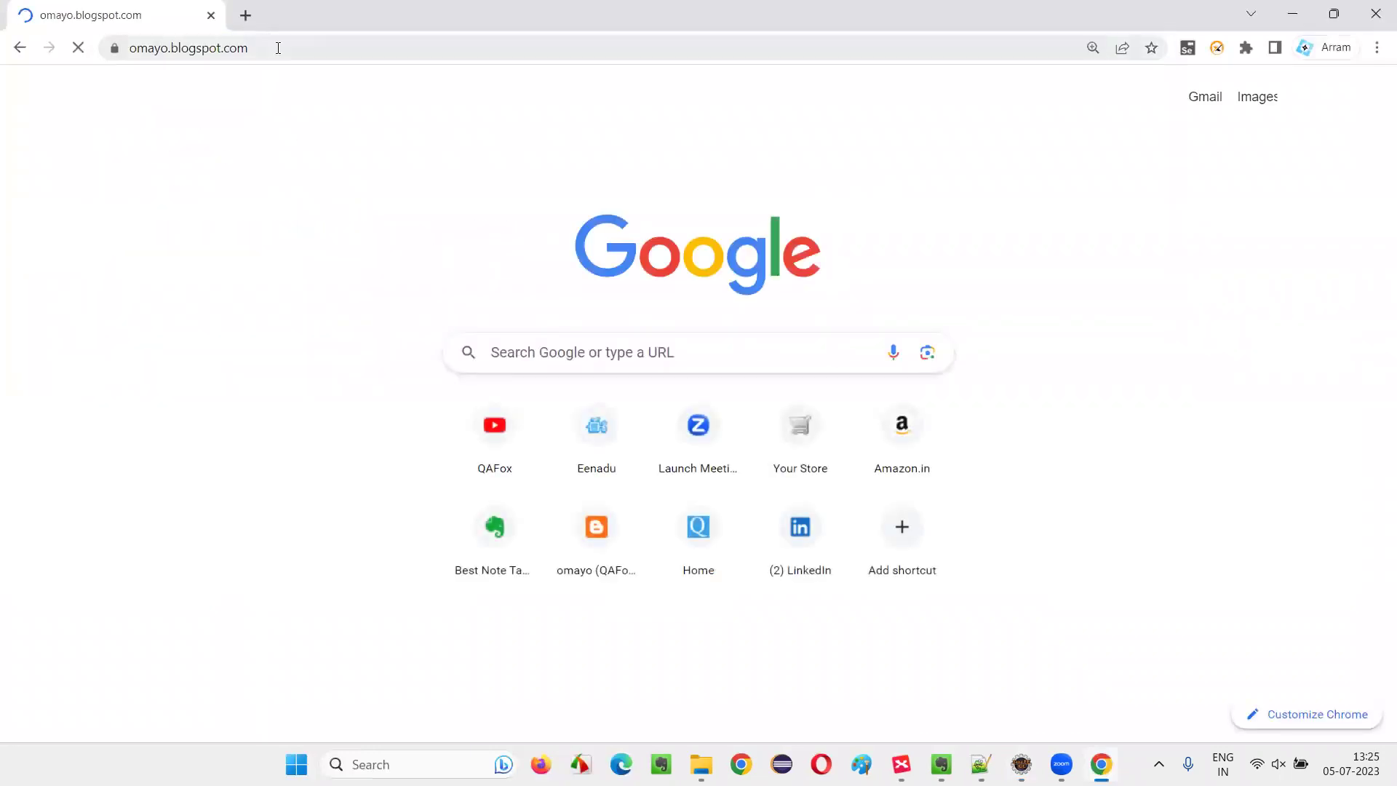
left_click(277, 49)
key("ctrl+c")
key("alt+Tab")
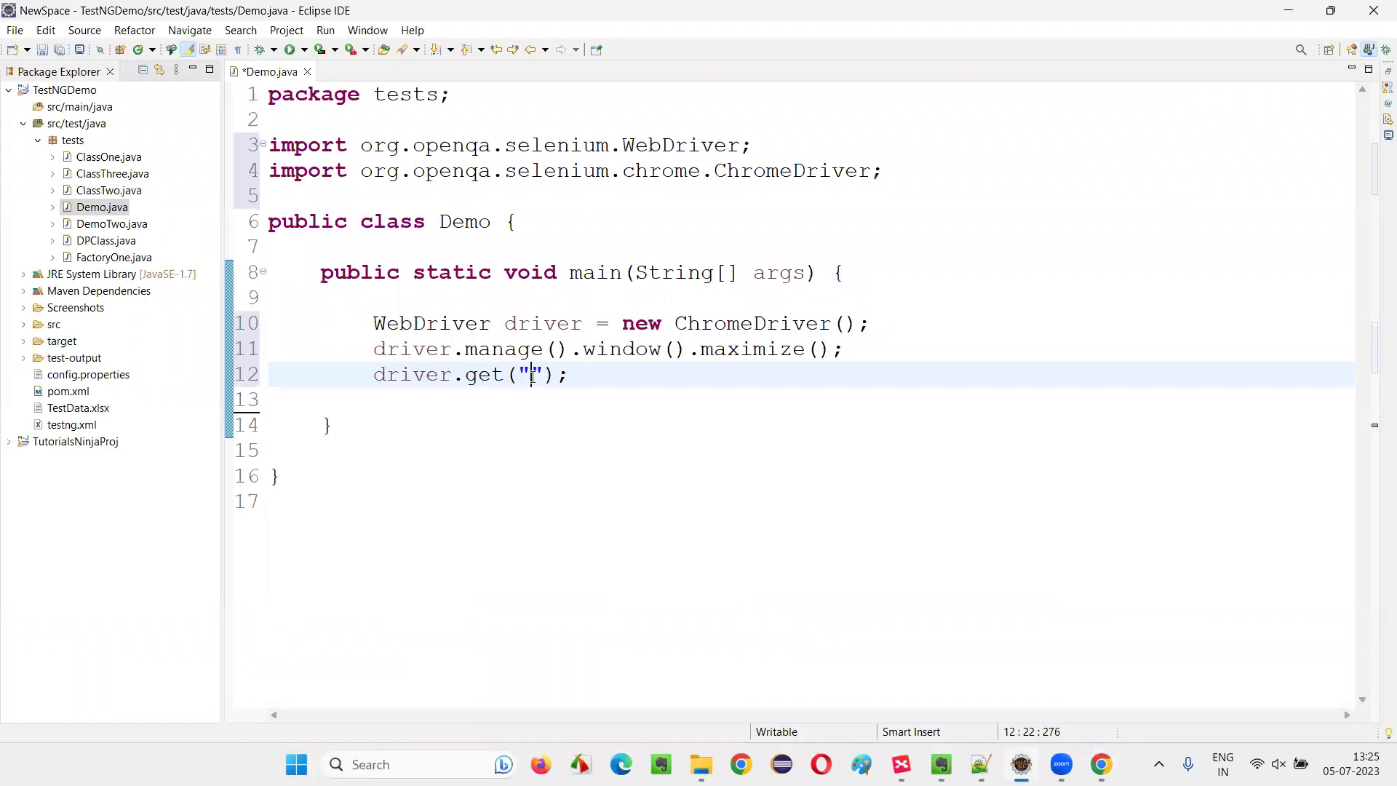
key("ctrl+v")
key("shift+Return")
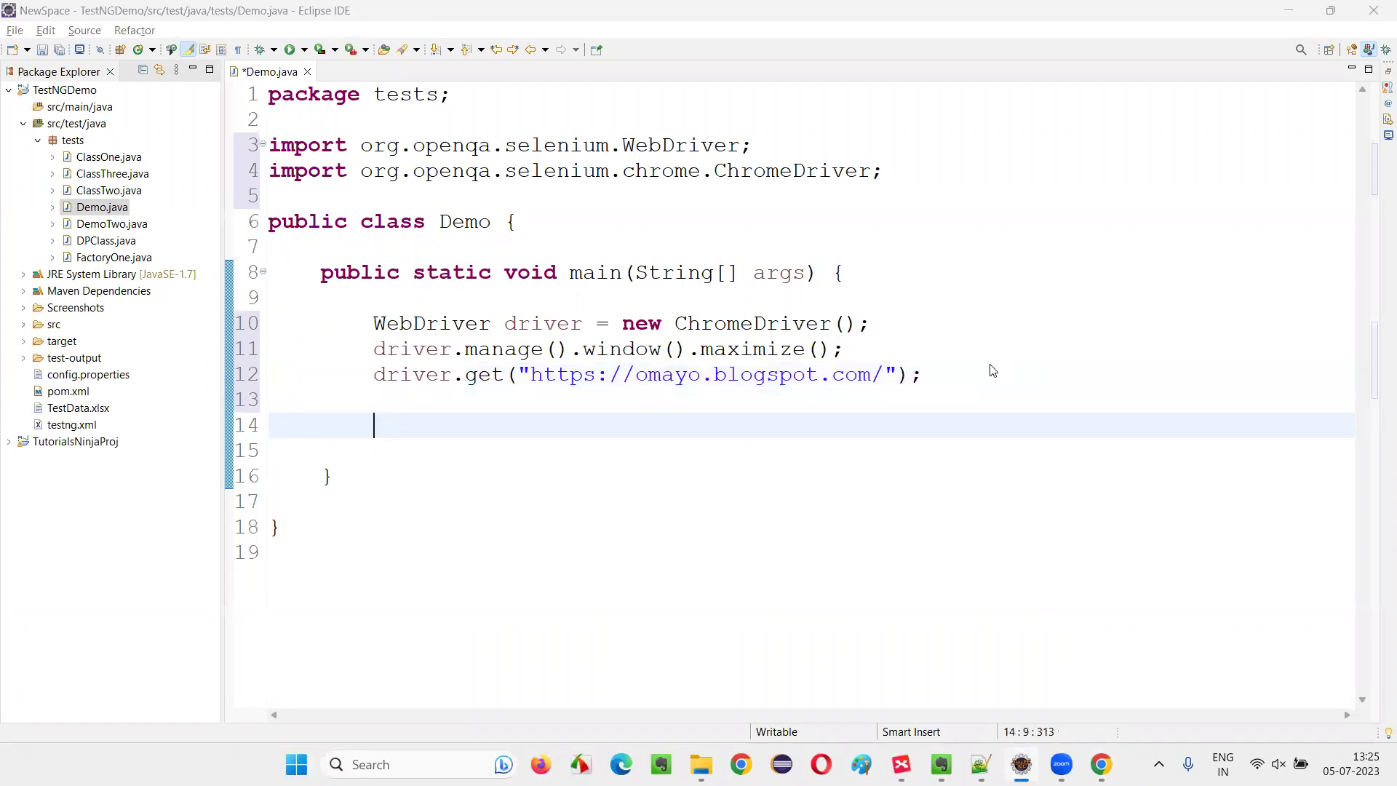
key("alt+Tab")
scroll(627, 196, "down", 3)
Step: Inspect the Text Area Field in Chrome and copy its id, ta1
left_click(577, 396)
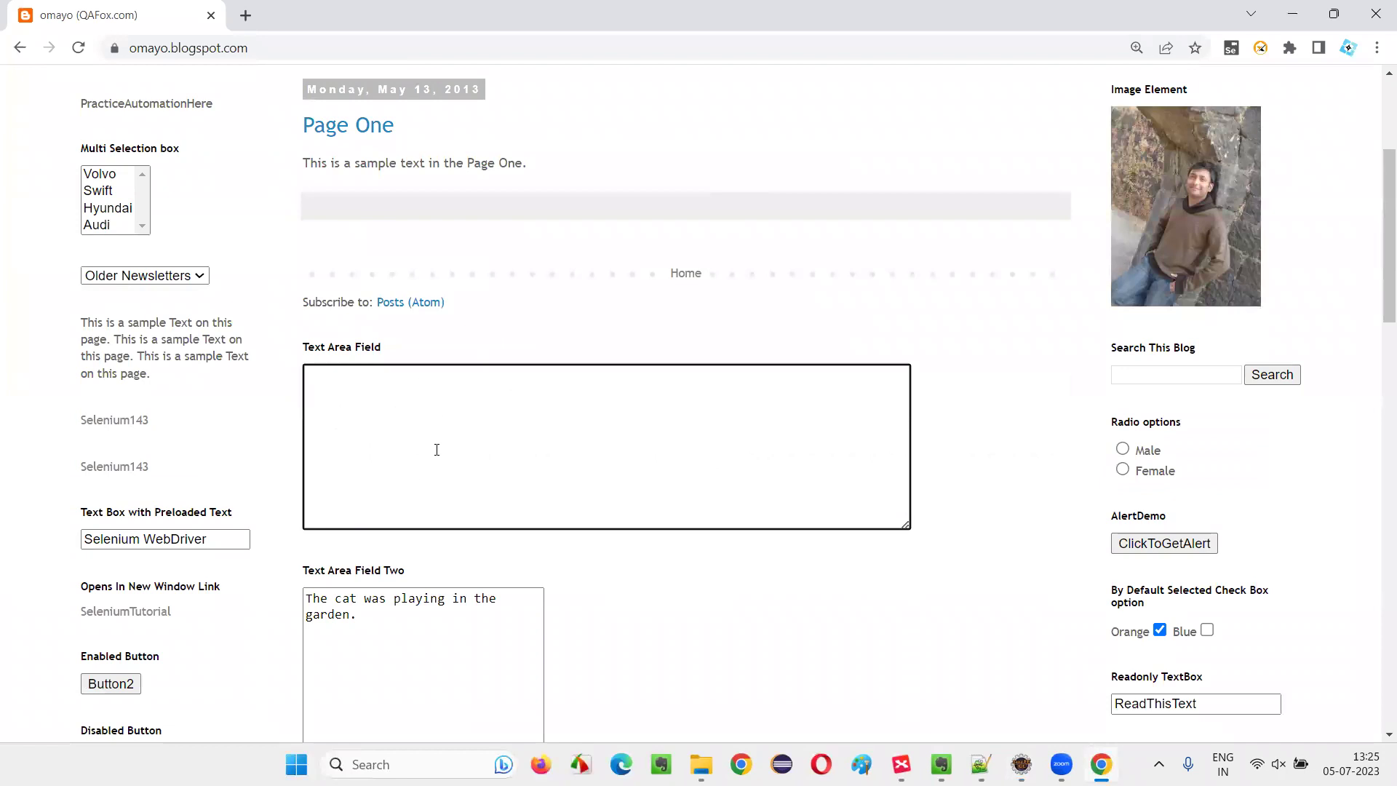
right_click(437, 435)
left_click(527, 398)
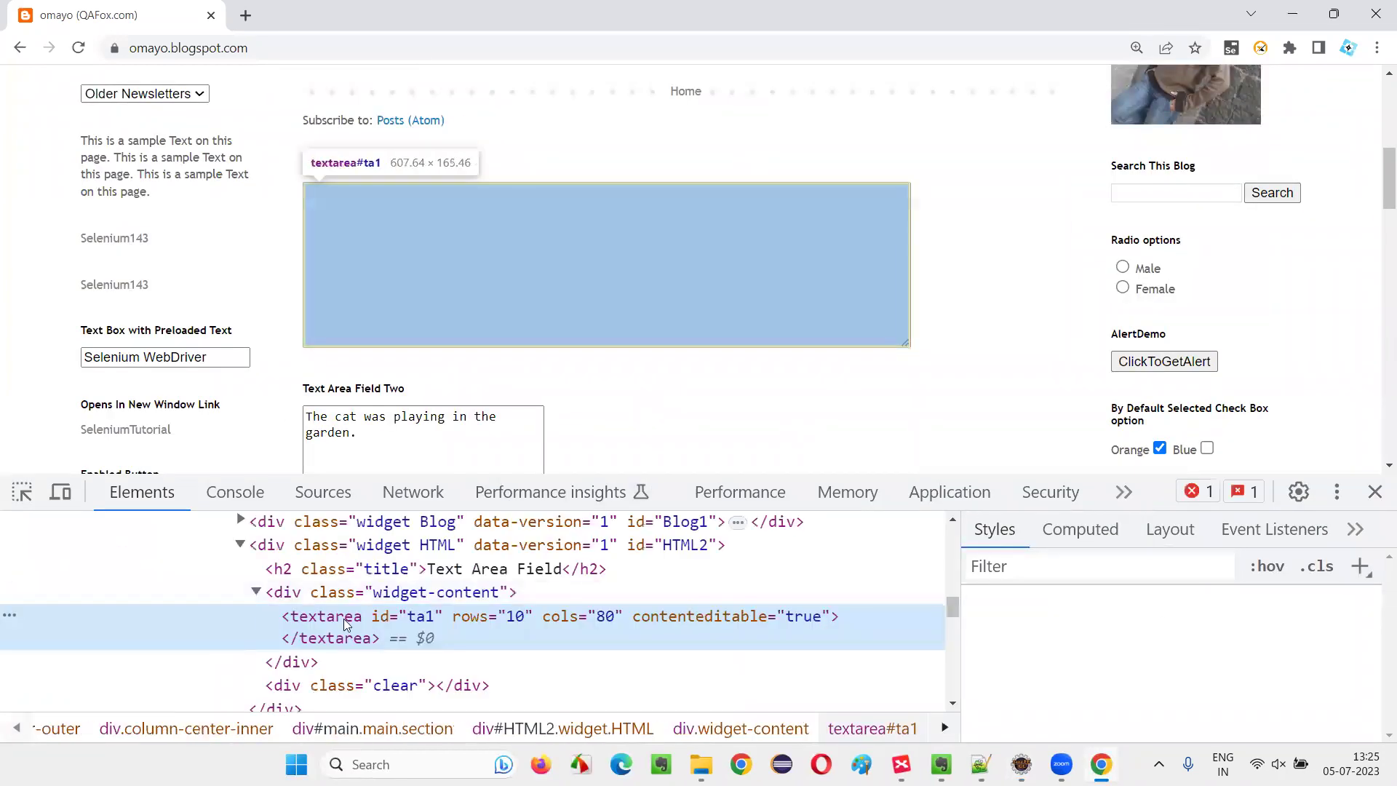
double_click(420, 617)
right_click(418, 625)
left_click(470, 451)
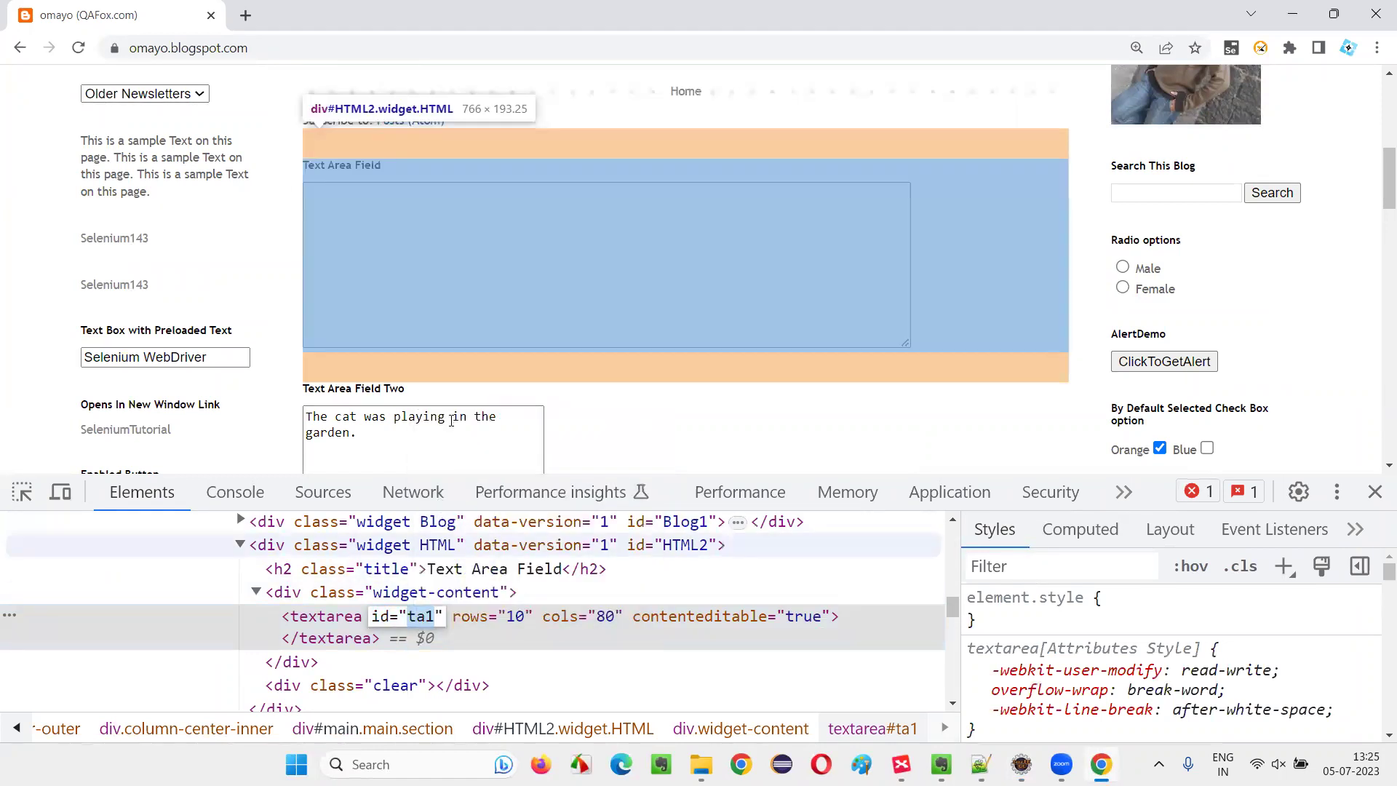
Step: Add driver.findElement(By.id("ta1")); to Demo.java
key("alt+Tab")
type("driver.fin")
key("Return")
type(".id")
key("Return")
type("\"")
key("ctrl+v")
key("End")
type(";")
left_click(373, 451)
type("textAreaFieldElement =")
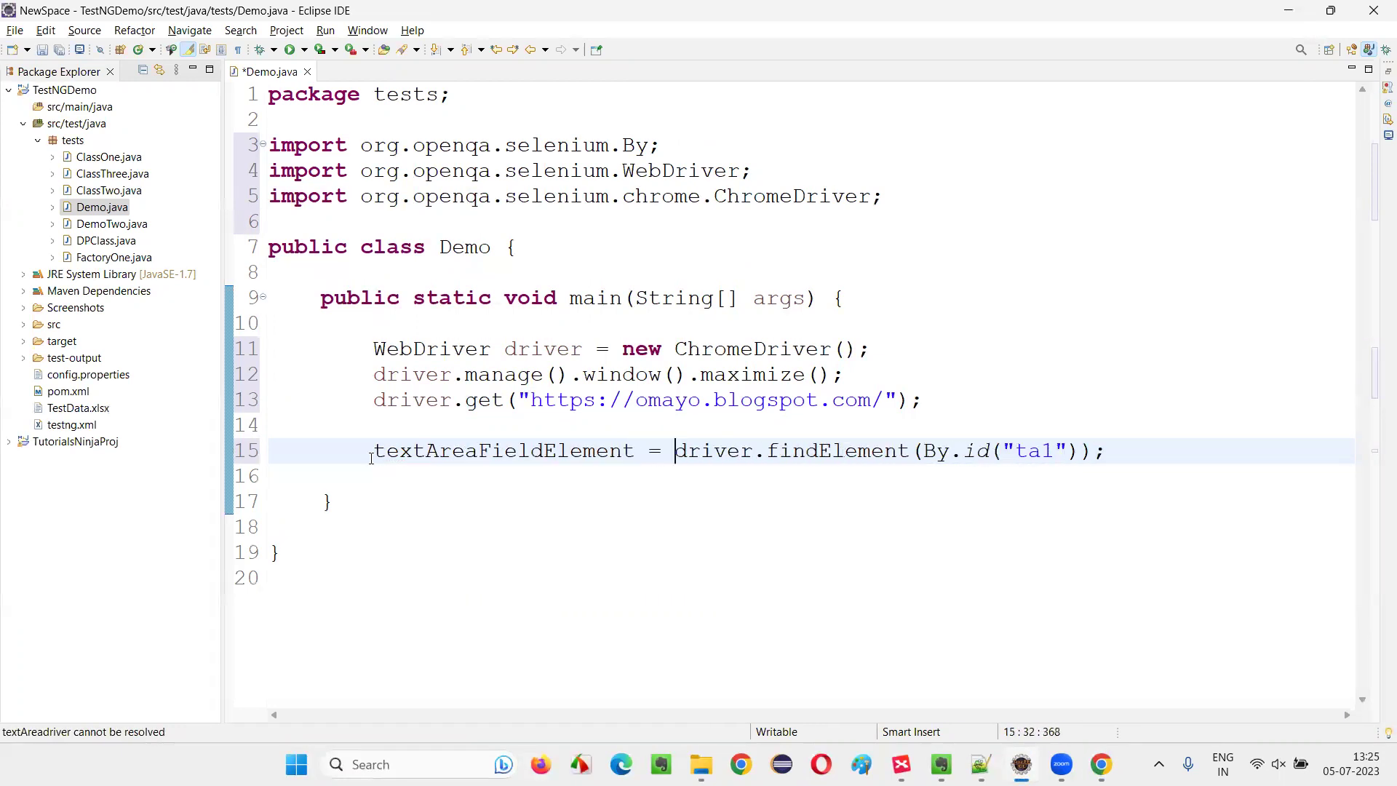
Step: Store the findElement result in a WebElement variable named textAreaFieldElement
left_click(281, 552)
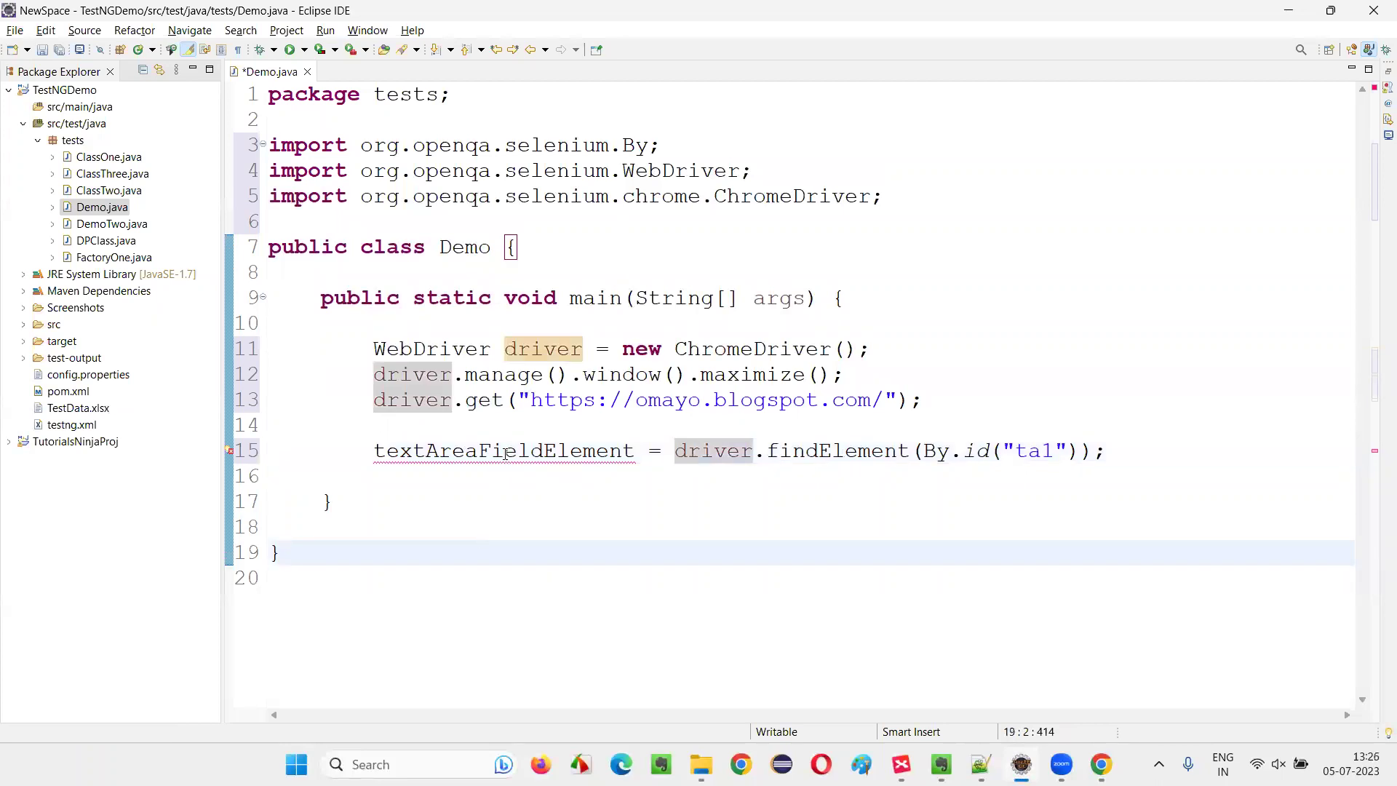
double_click(838, 450)
left_click(295, 527)
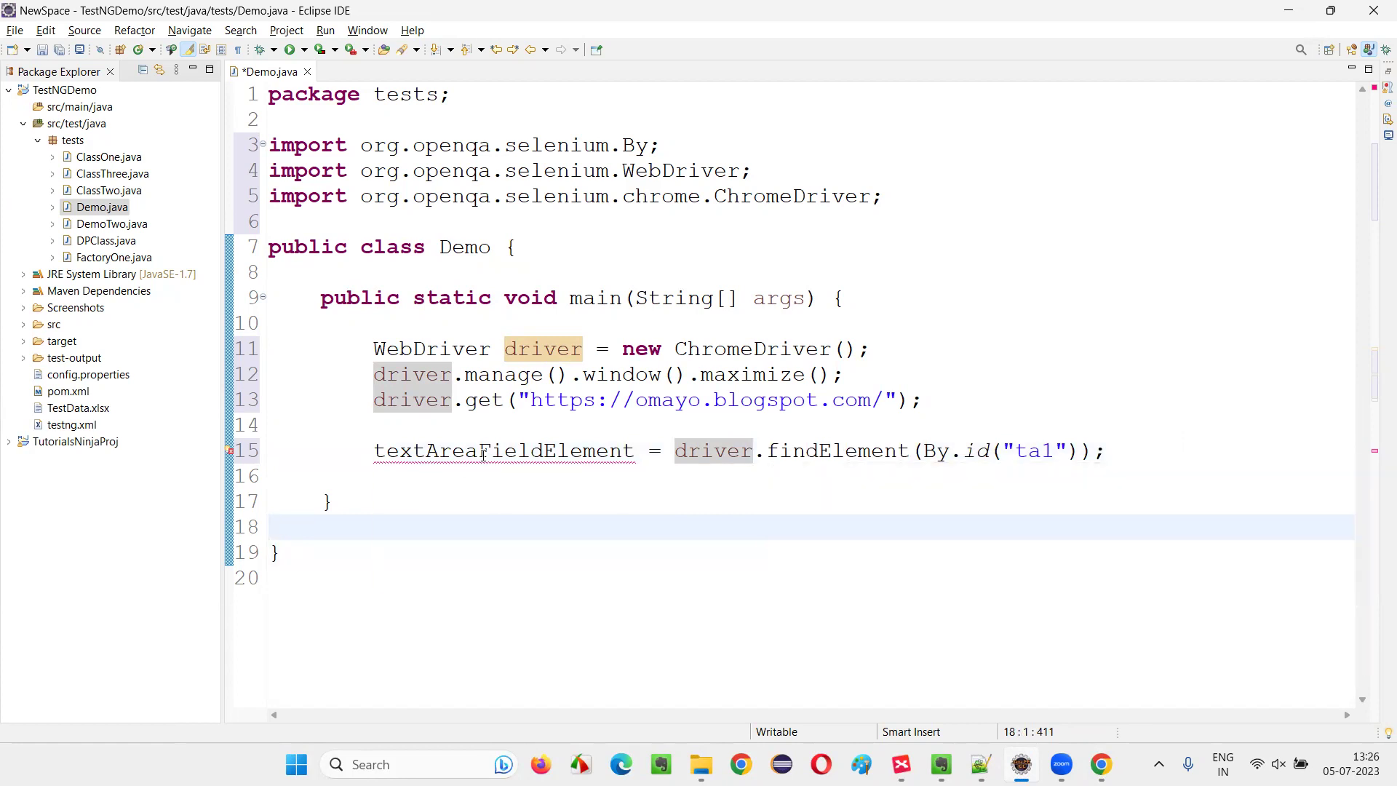
left_click(490, 515)
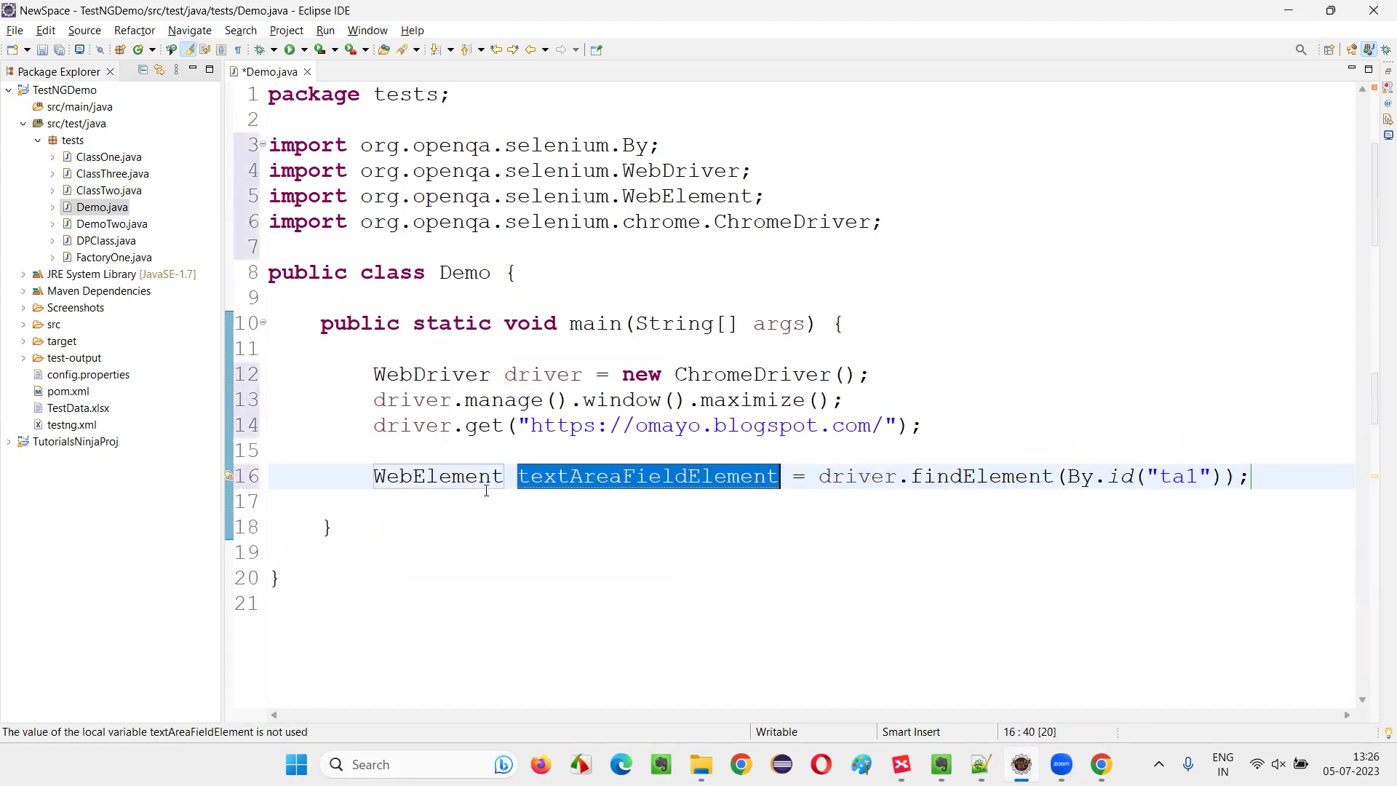
Step: Highlight the WebElement type in the line 16 declaration to examine it
double_click(436, 476)
left_click(682, 579)
double_click(438, 476)
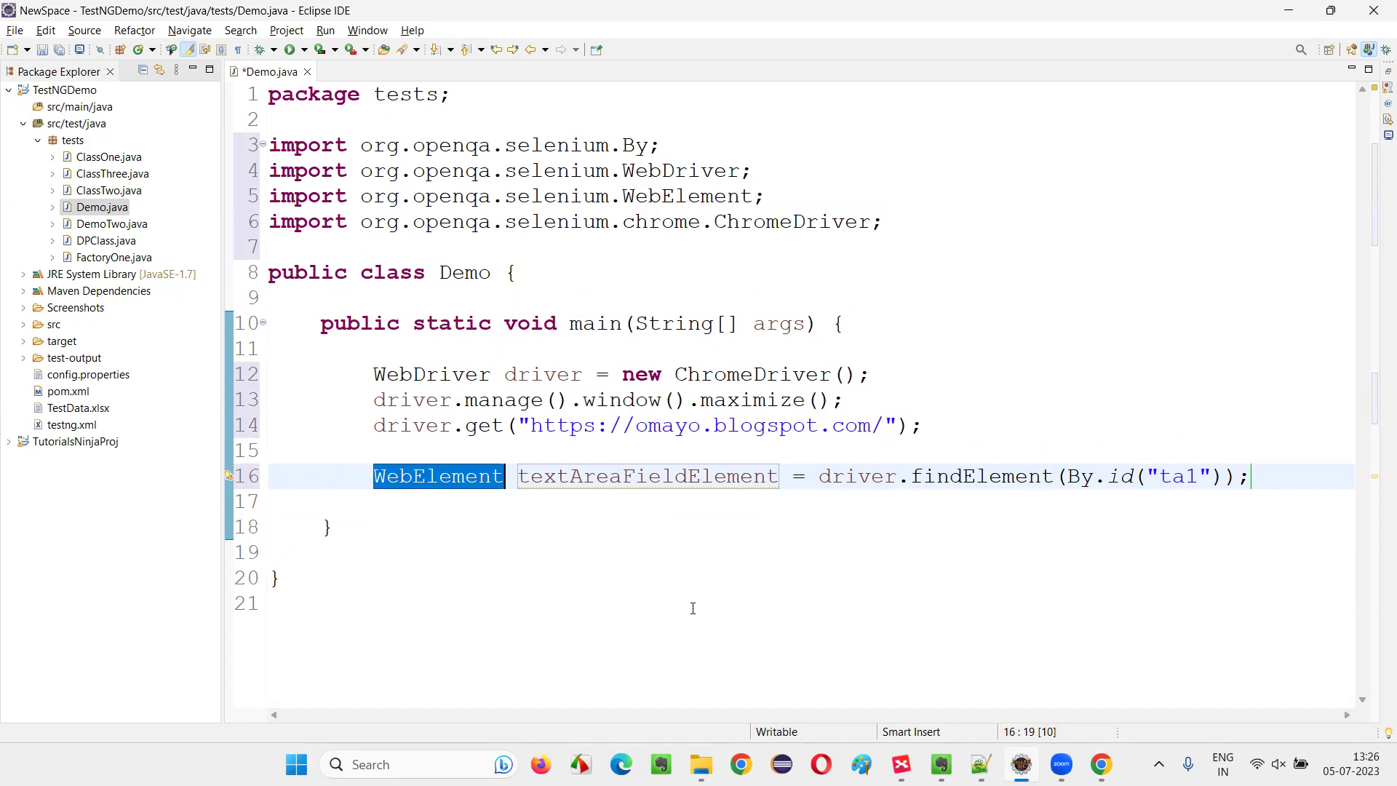
left_click(748, 562)
mouse_move(467, 477)
left_mouse_down()
mouse_move(500, 458)
mouse_move(504, 476)
left_mouse_up()
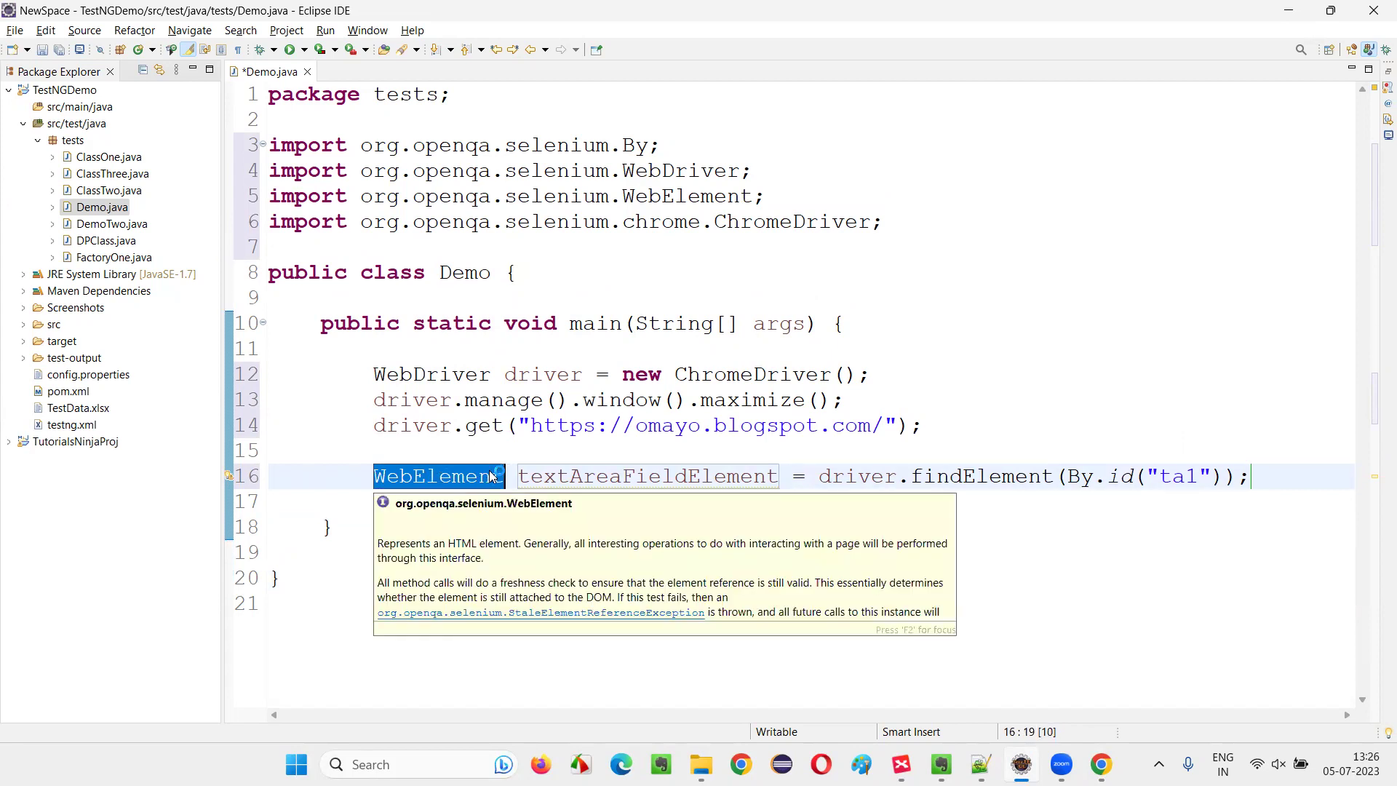
left_click_drag(782, 476, 373, 490)
left_click(424, 500)
double_click(423, 477)
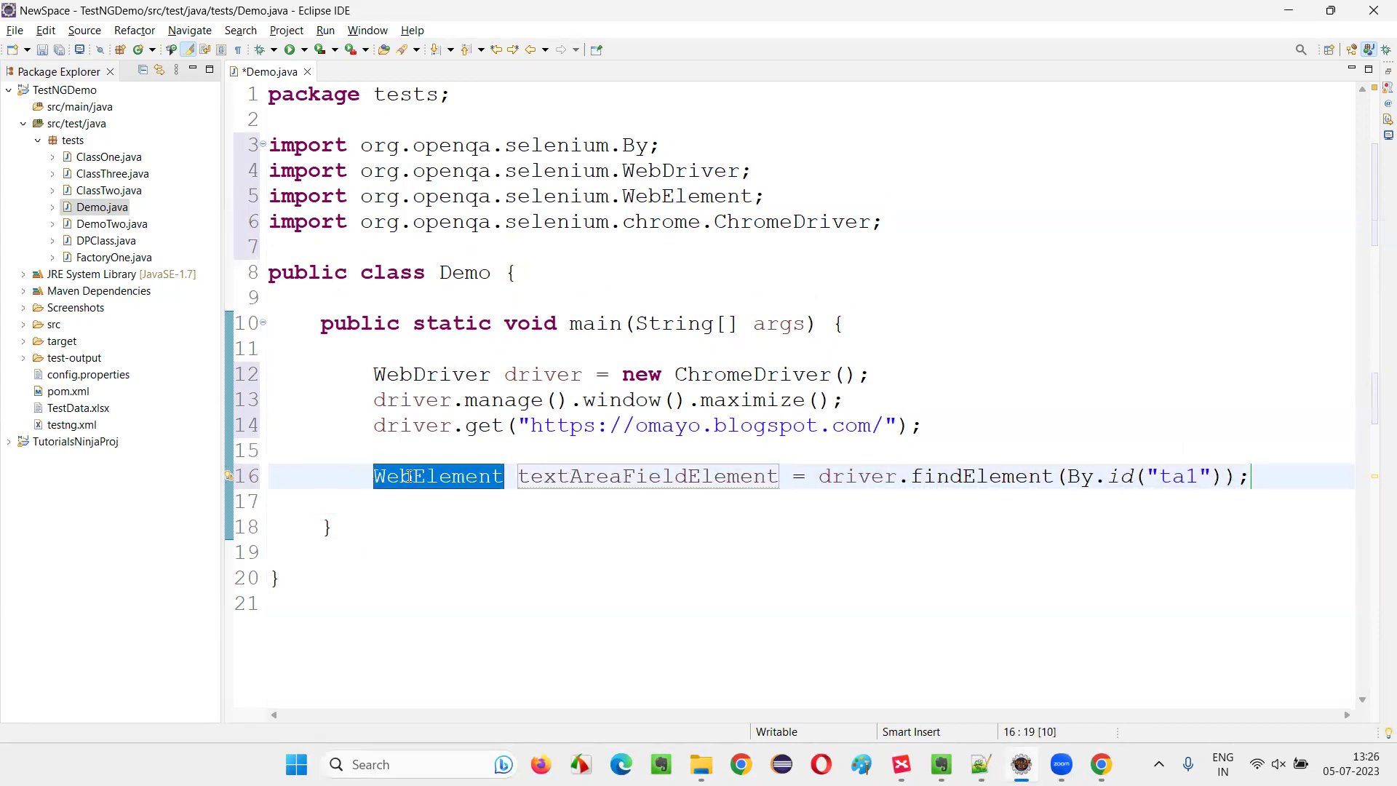
left_click(457, 526)
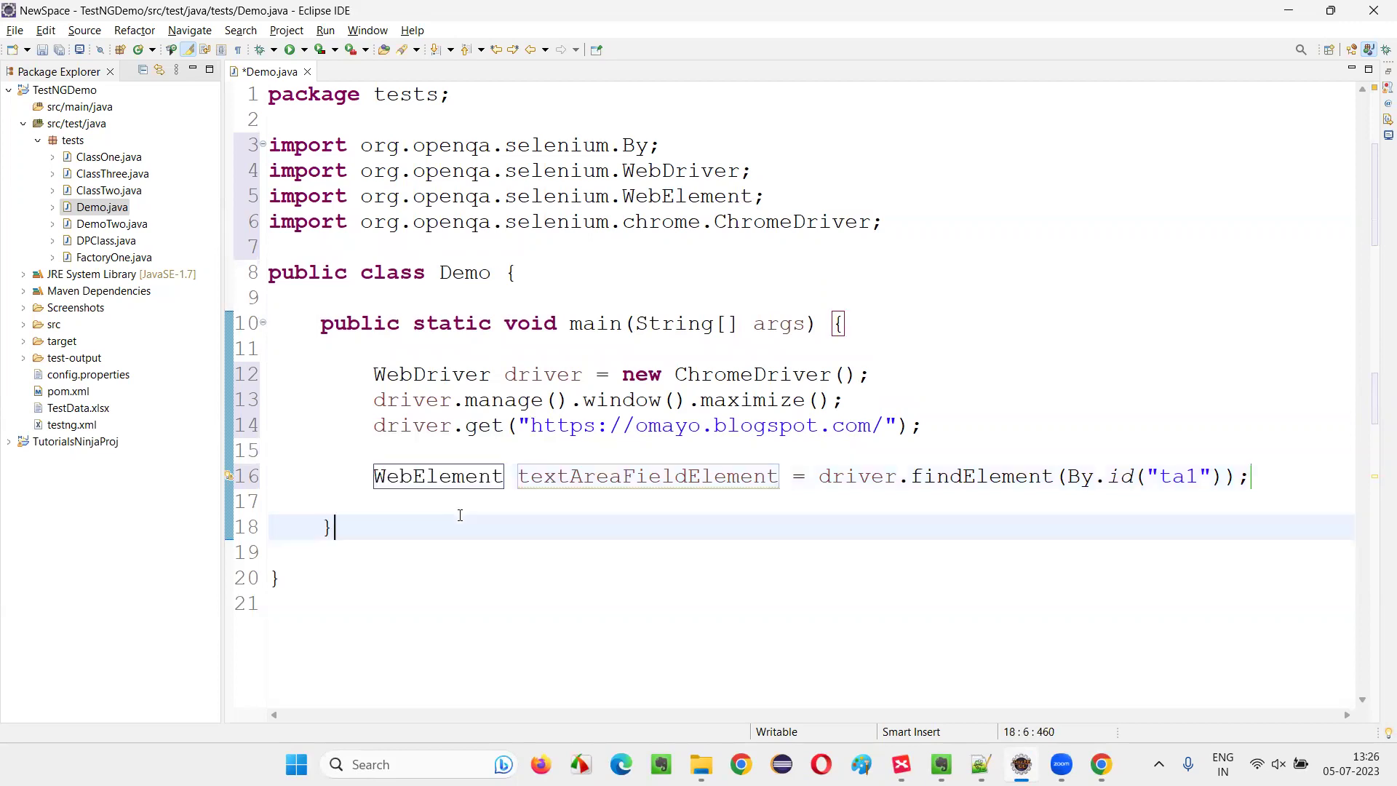
Step: Go from selenium.dev's Downloads page to the Java bindings' API Docs
key("alt+Tab")
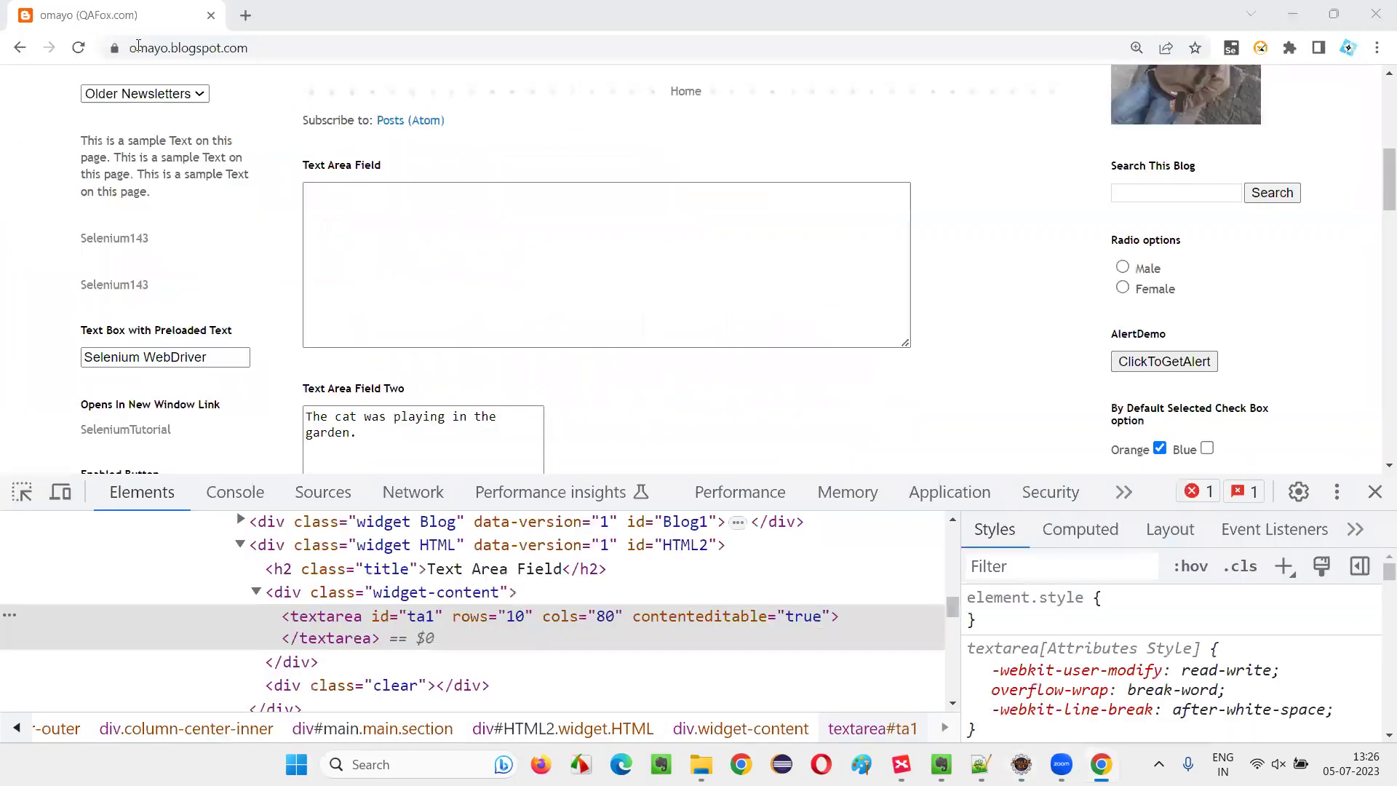
left_click(251, 47)
type("selenium.dev")
key("Return")
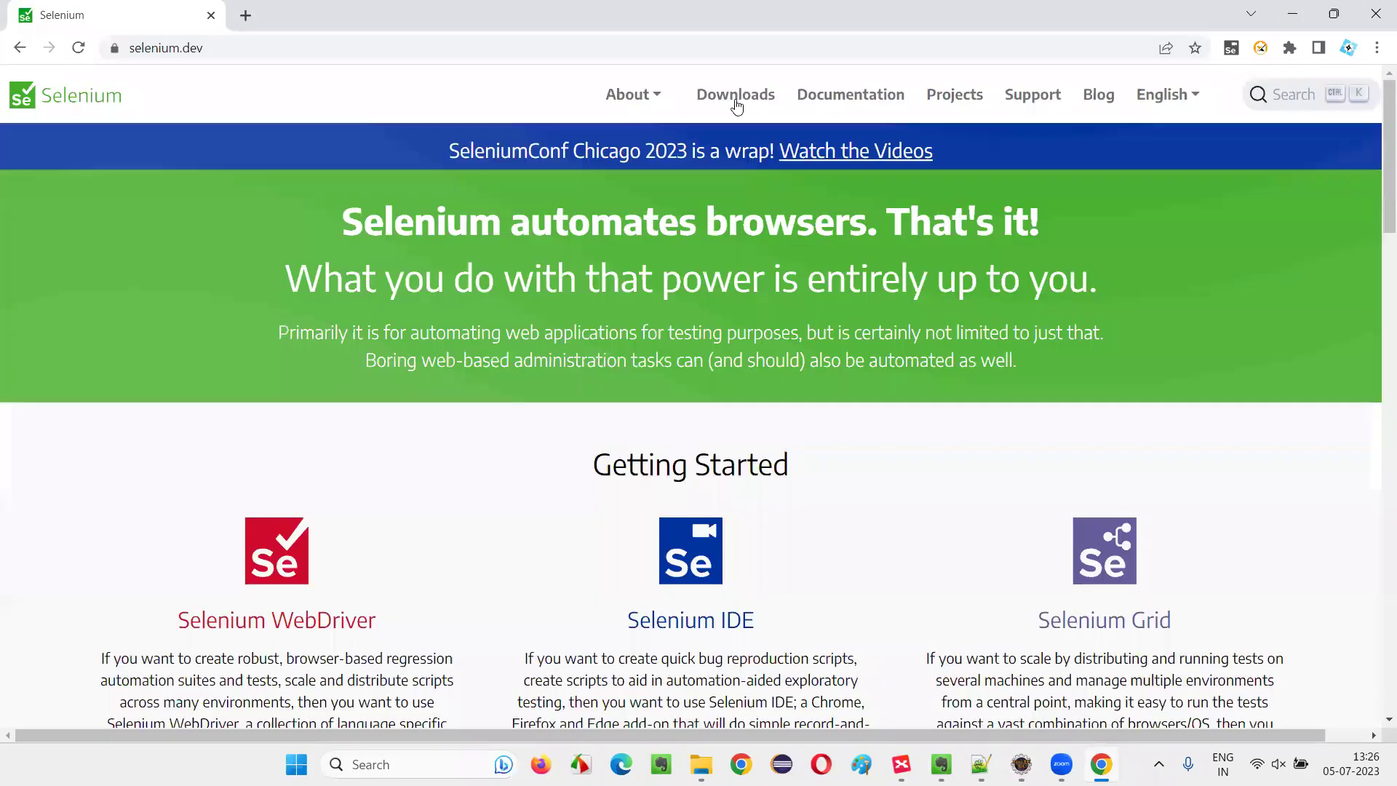
left_click(735, 95)
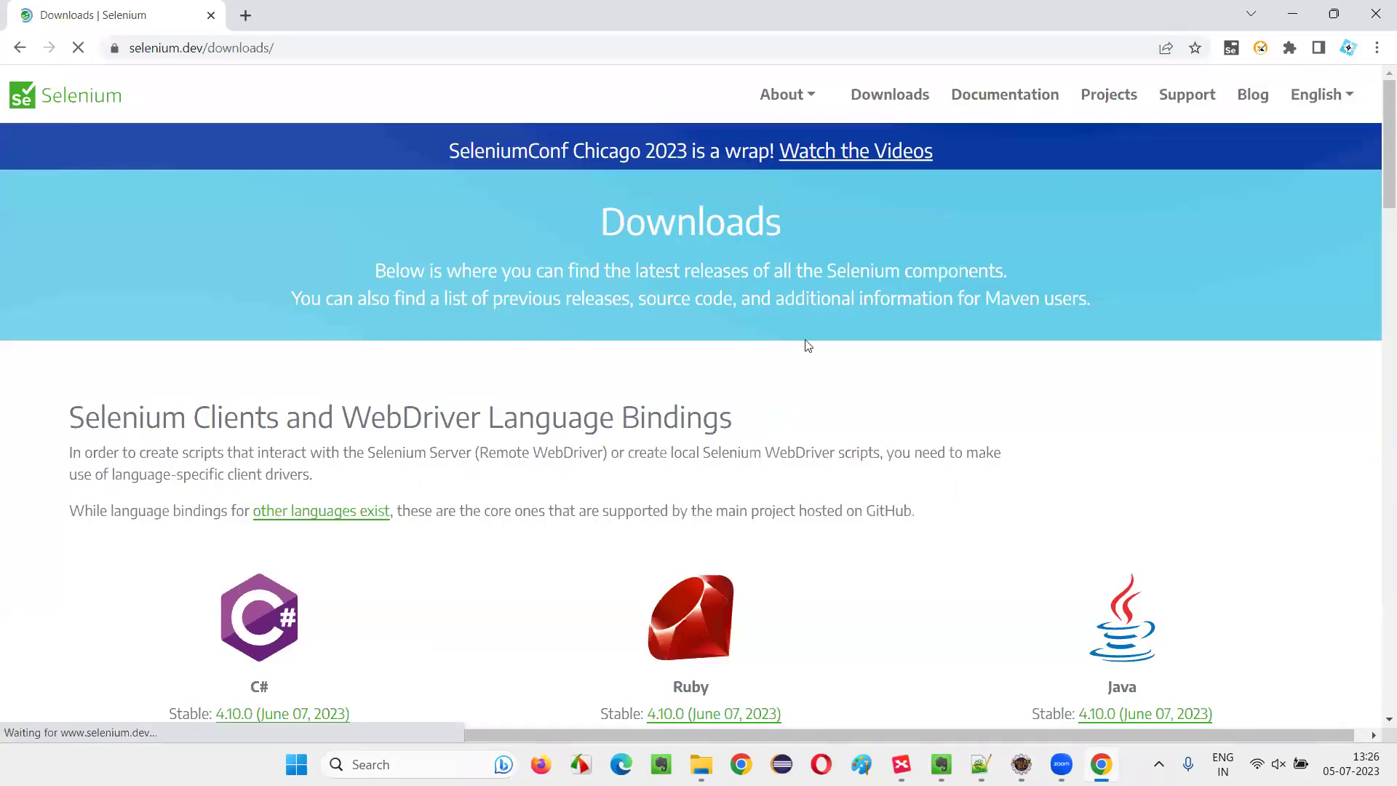
scroll(408, 352, "down", 1)
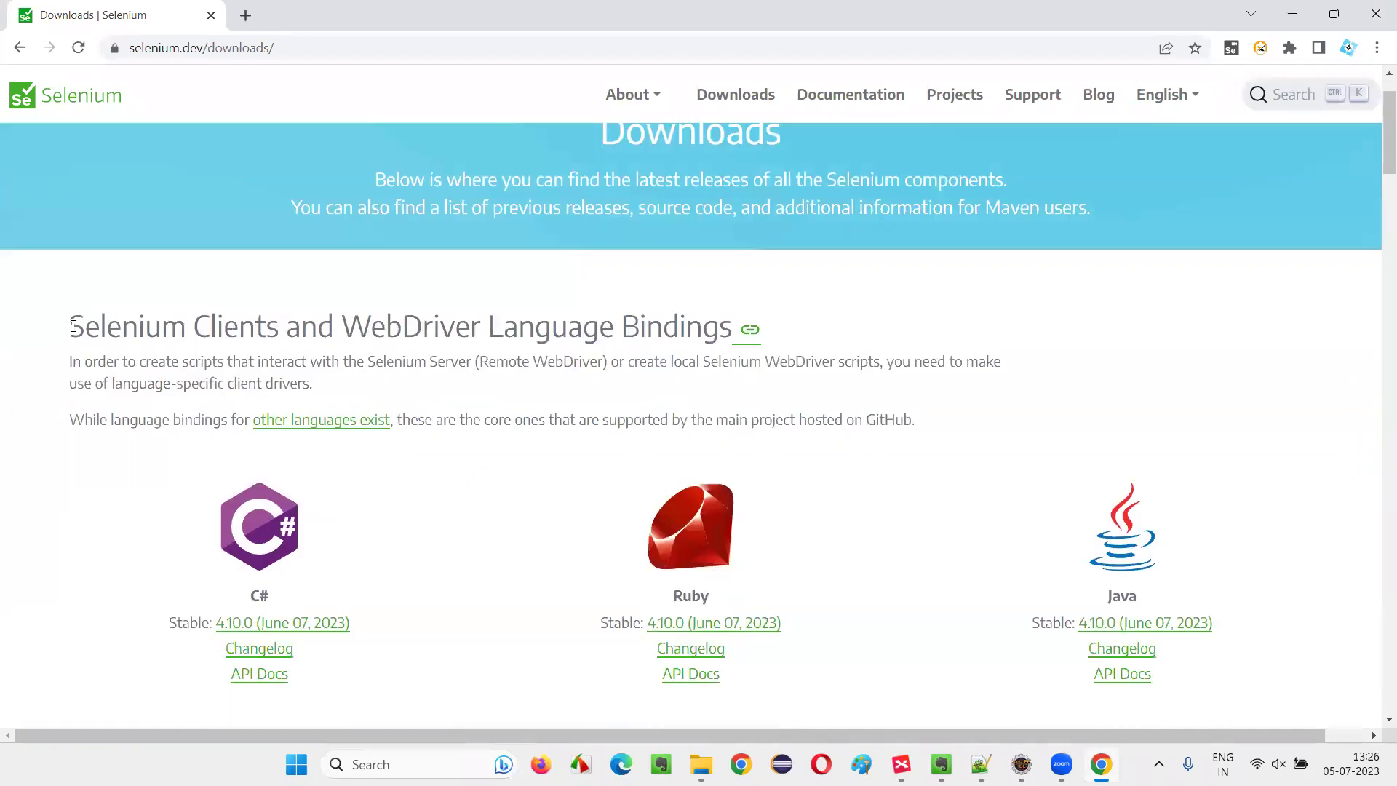
left_click_drag(69, 326, 717, 311)
scroll(722, 314, "down", 2)
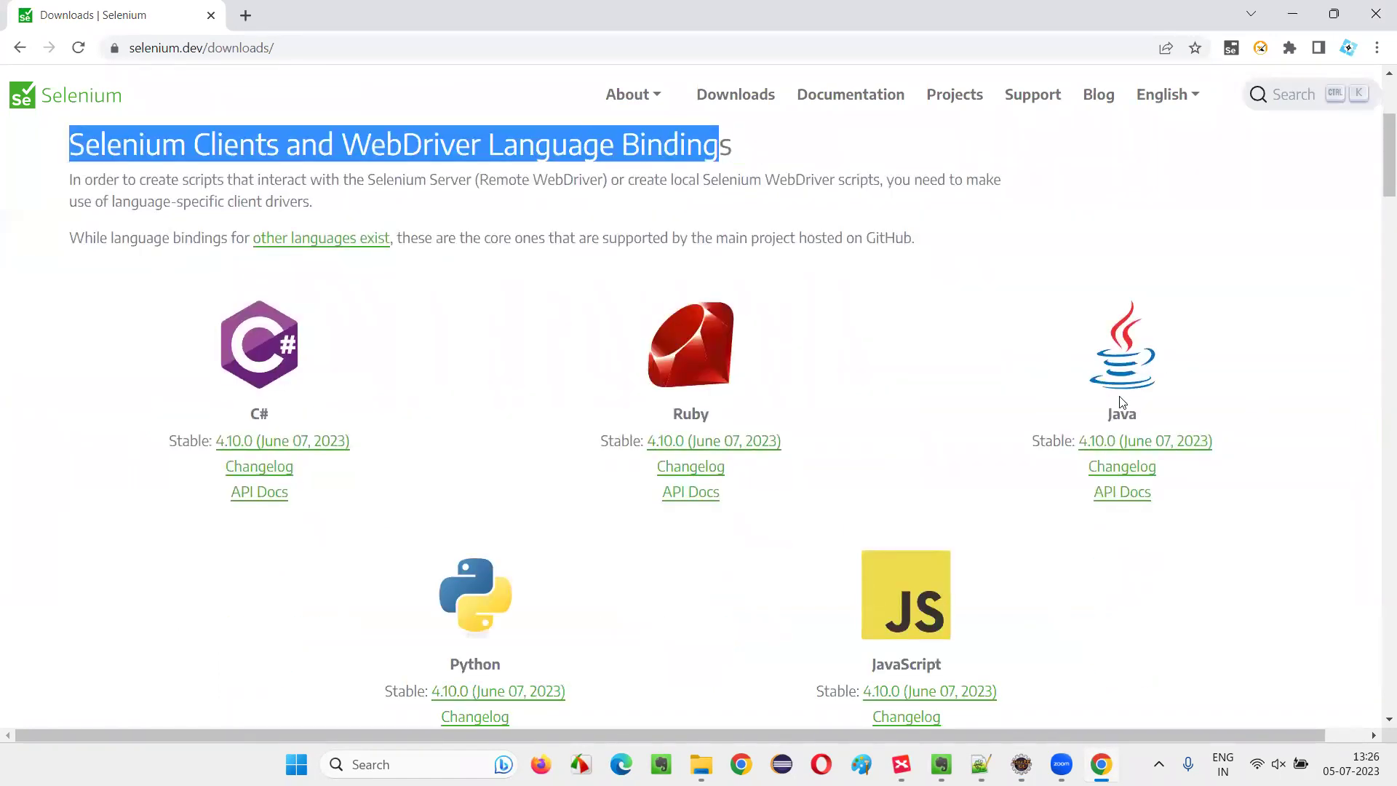
left_click(1121, 493)
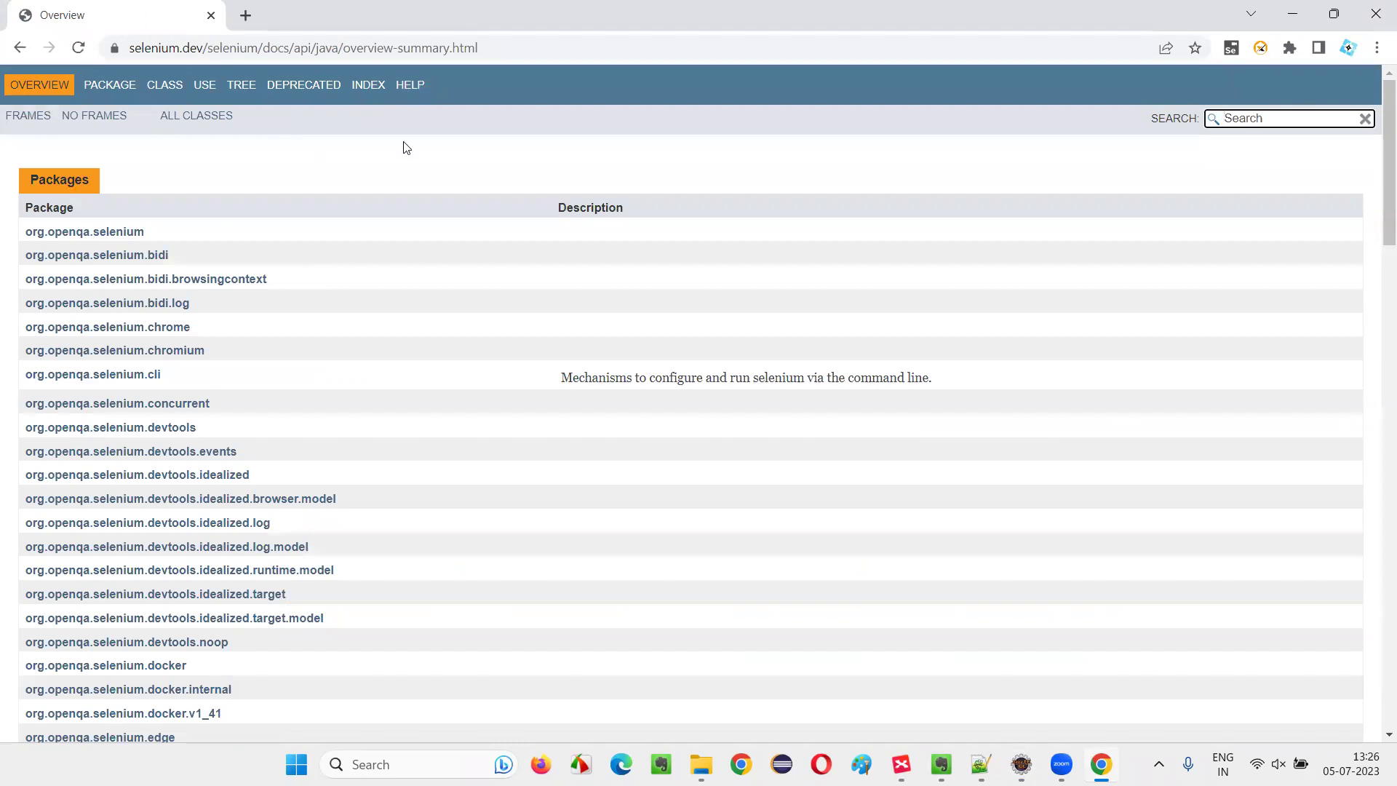
Step: Find WebElement under All Classes and open its 'Interface WebElement' page
left_click(198, 114)
key("ctrl+f")
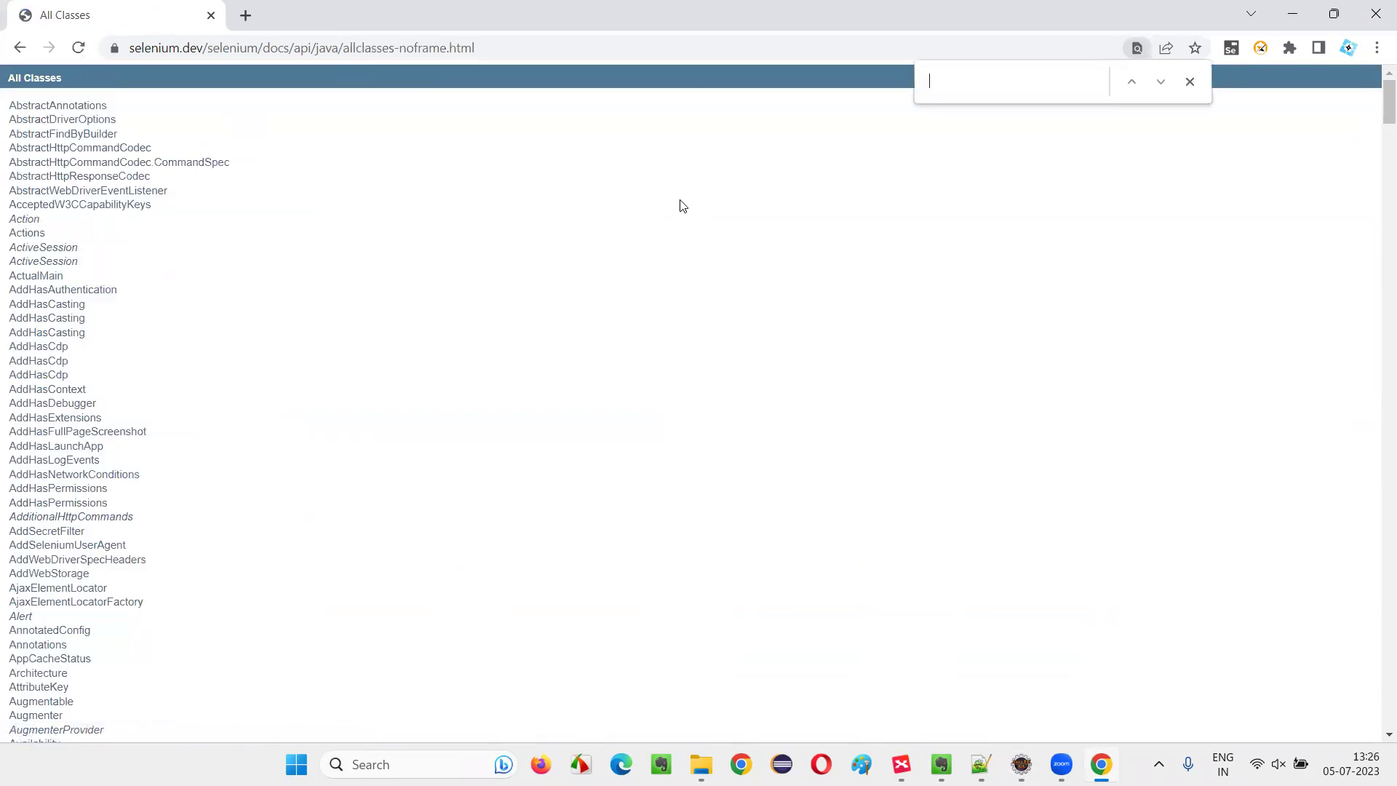
type("WebEeme")
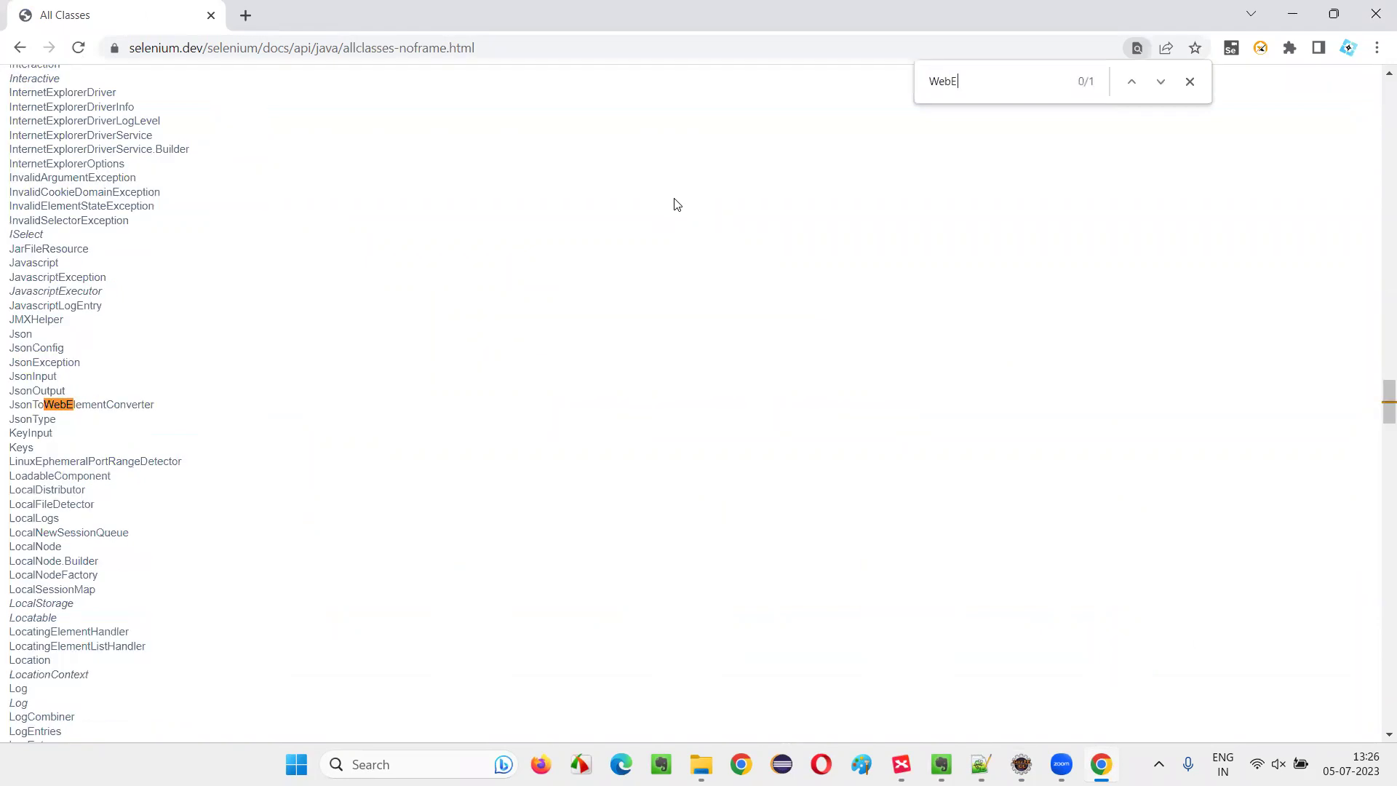
key("BackSpace")
key("BackSpace")
key("BackSpace")
type("Element")
key("Return")
key("Return")
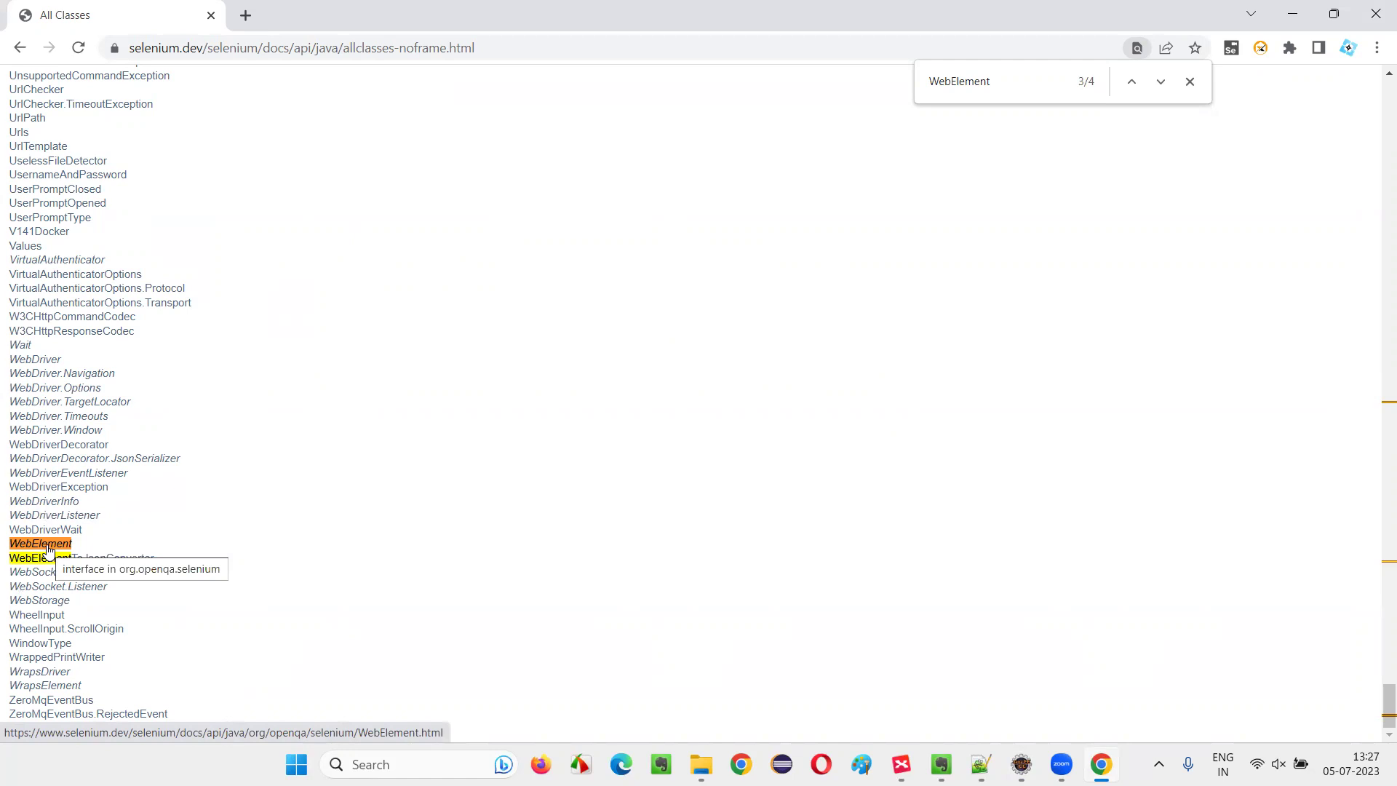
left_click(40, 543)
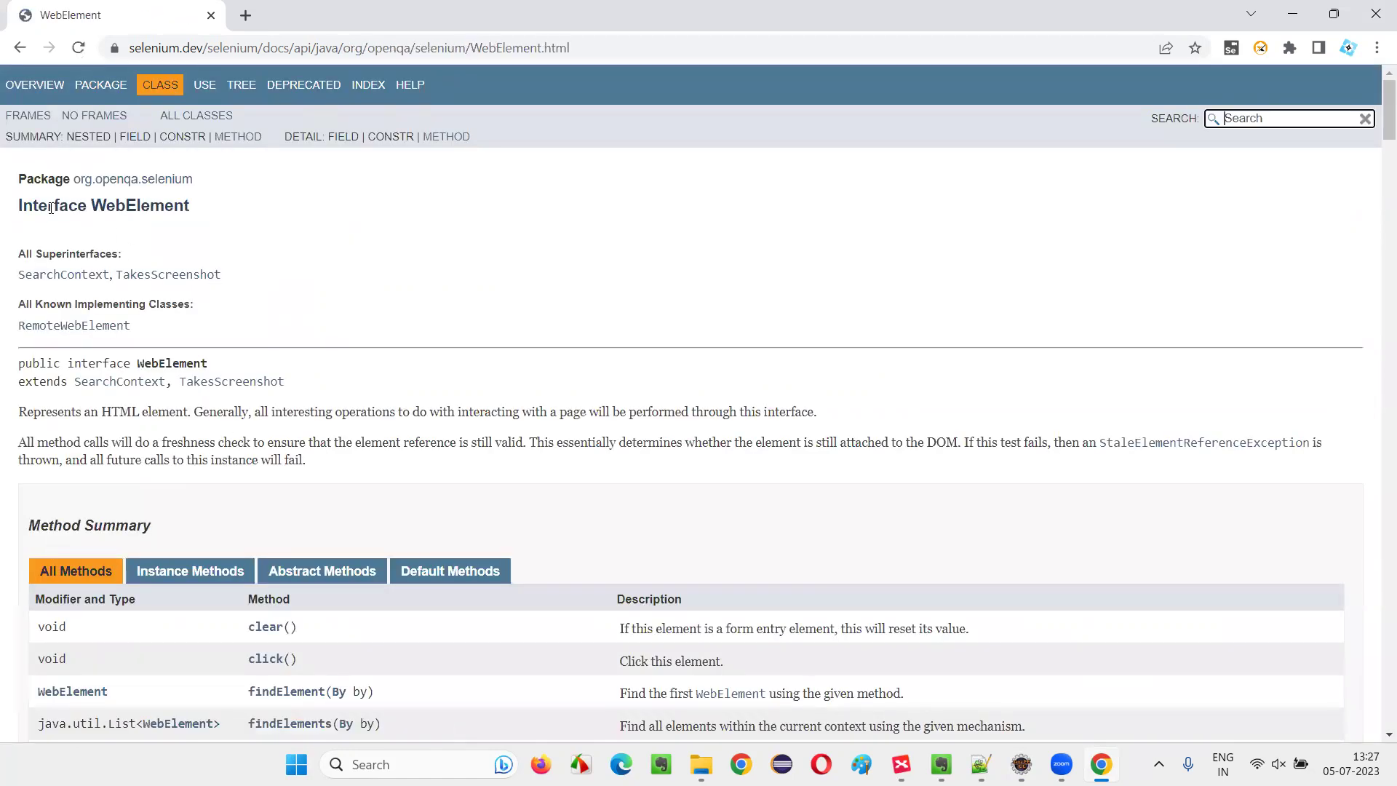
double_click(55, 205)
double_click(124, 208)
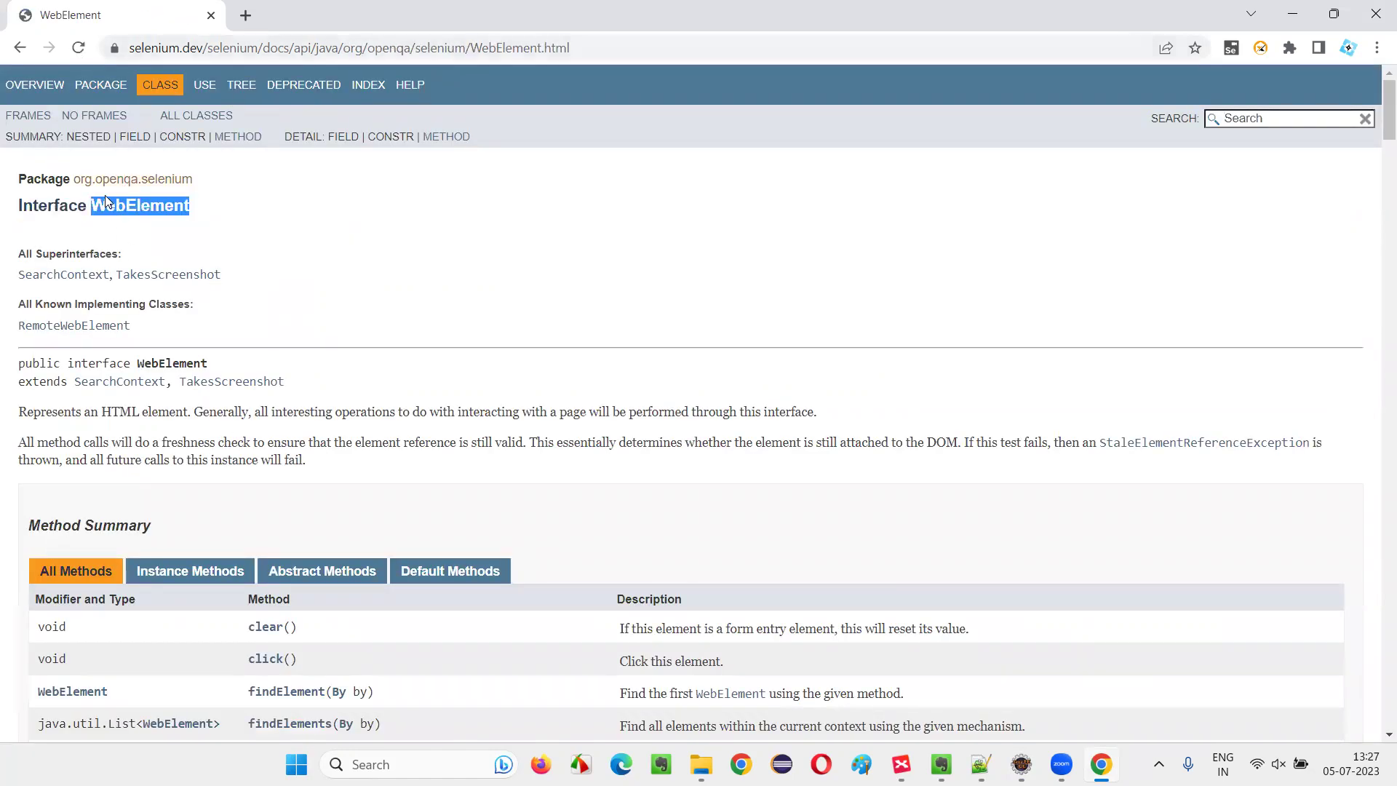
double_click(38, 206)
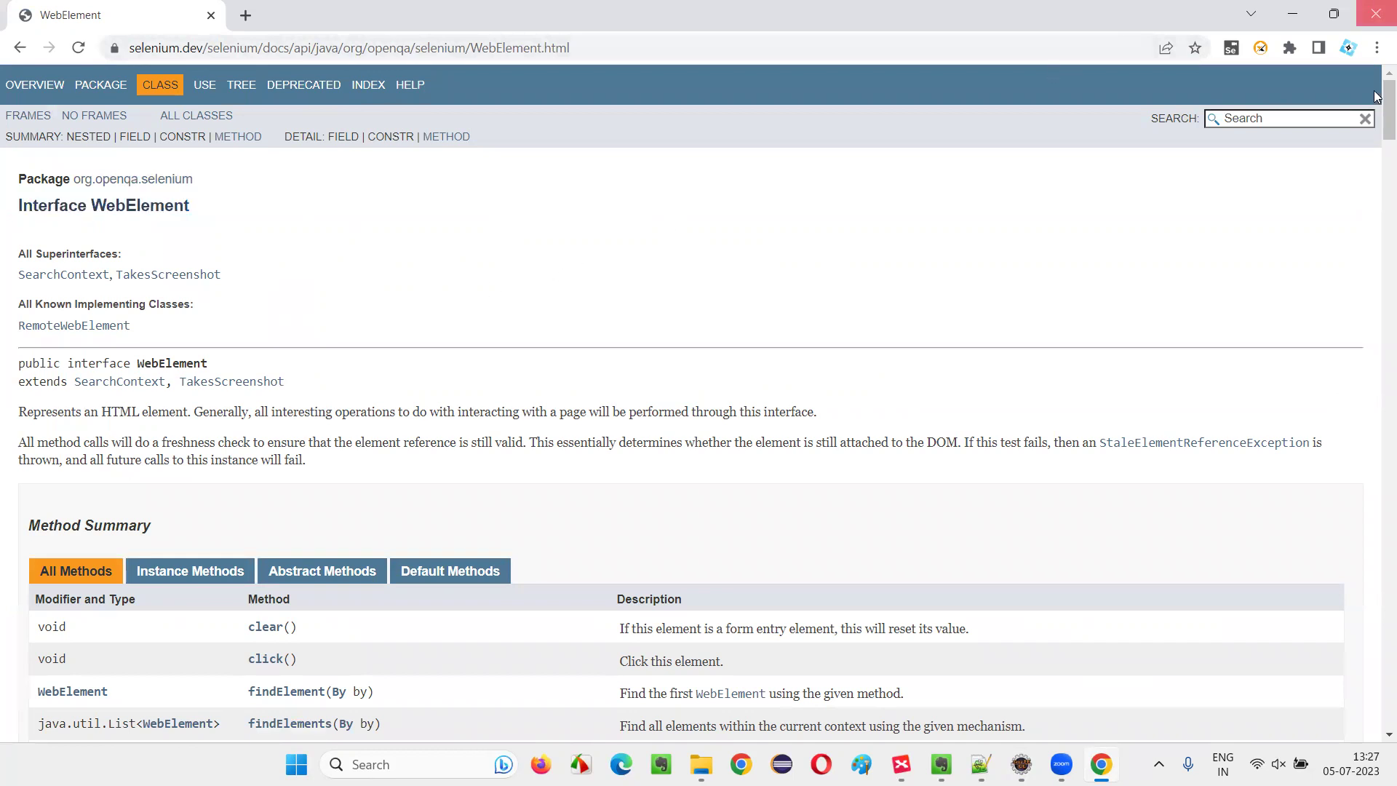
Step: Minimise Chrome and select the central question topic in XMind
left_click(1292, 13)
left_click(358, 529)
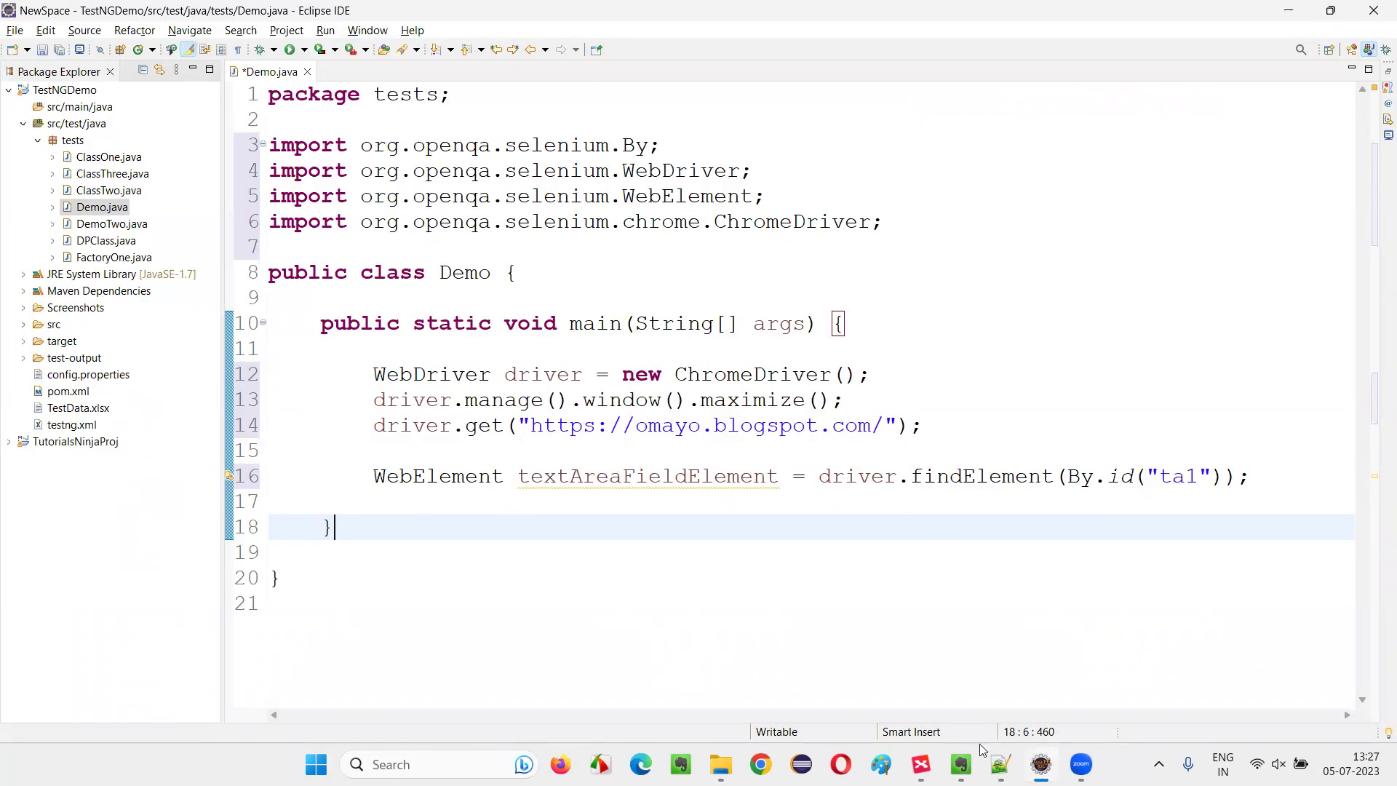
left_click(922, 764)
left_click(388, 389)
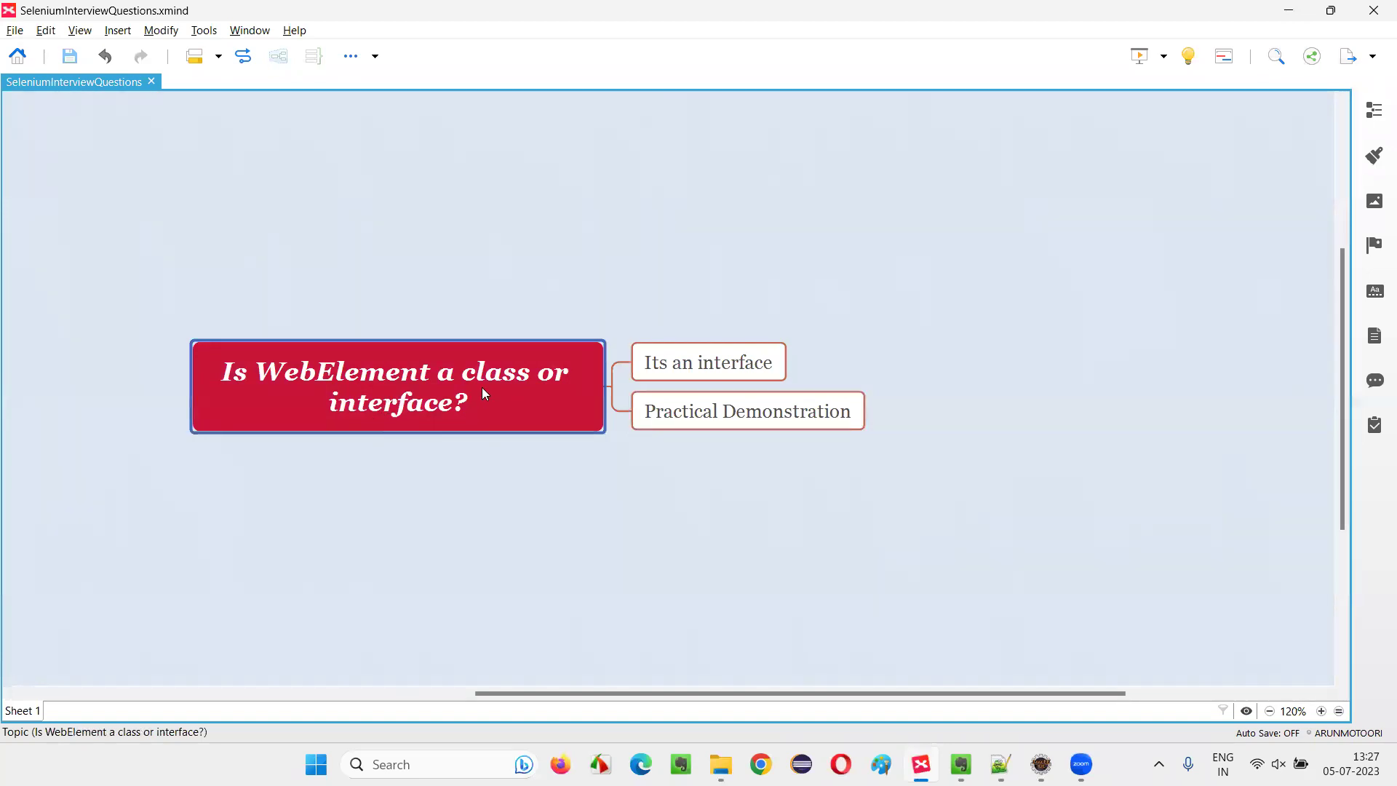
left_click(468, 433)
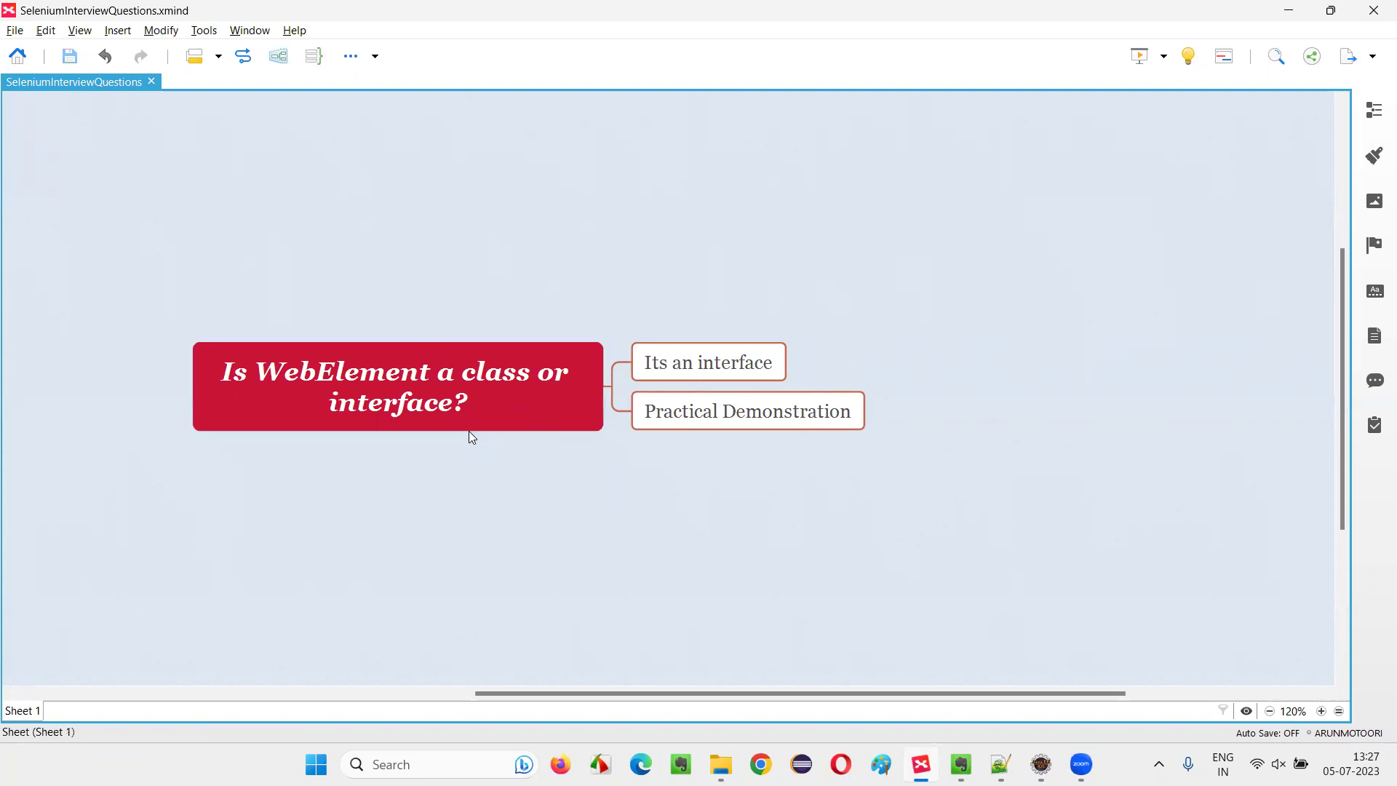
left_click(779, 362)
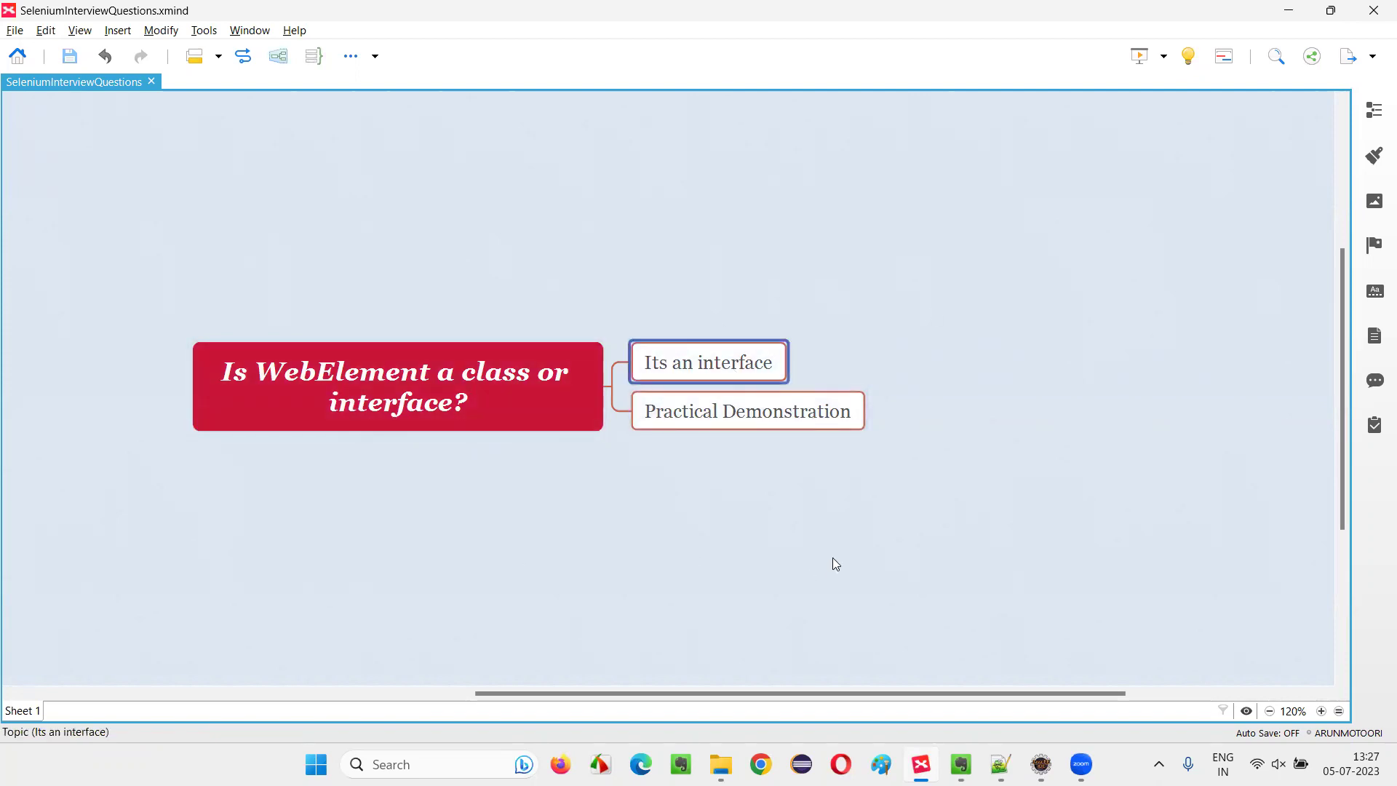
left_click(490, 407)
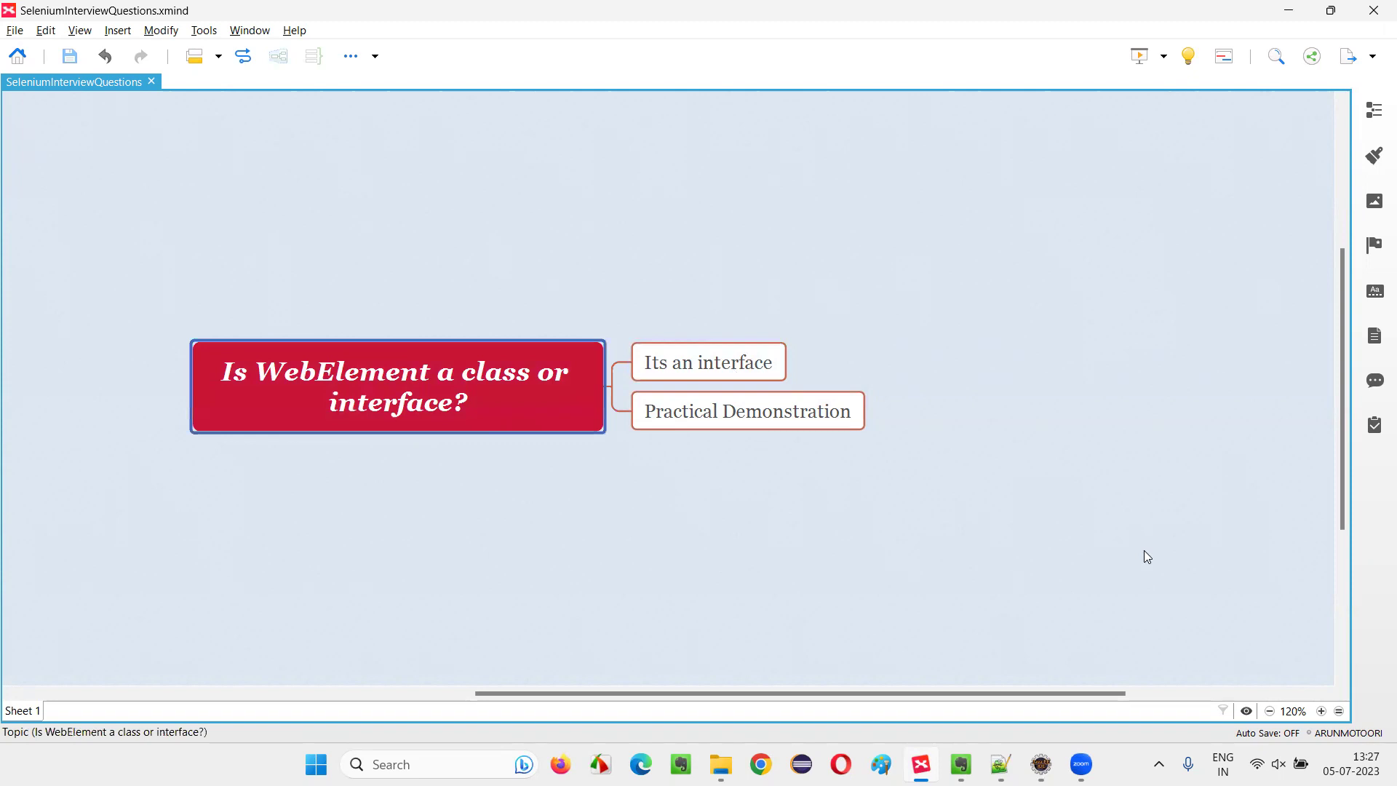